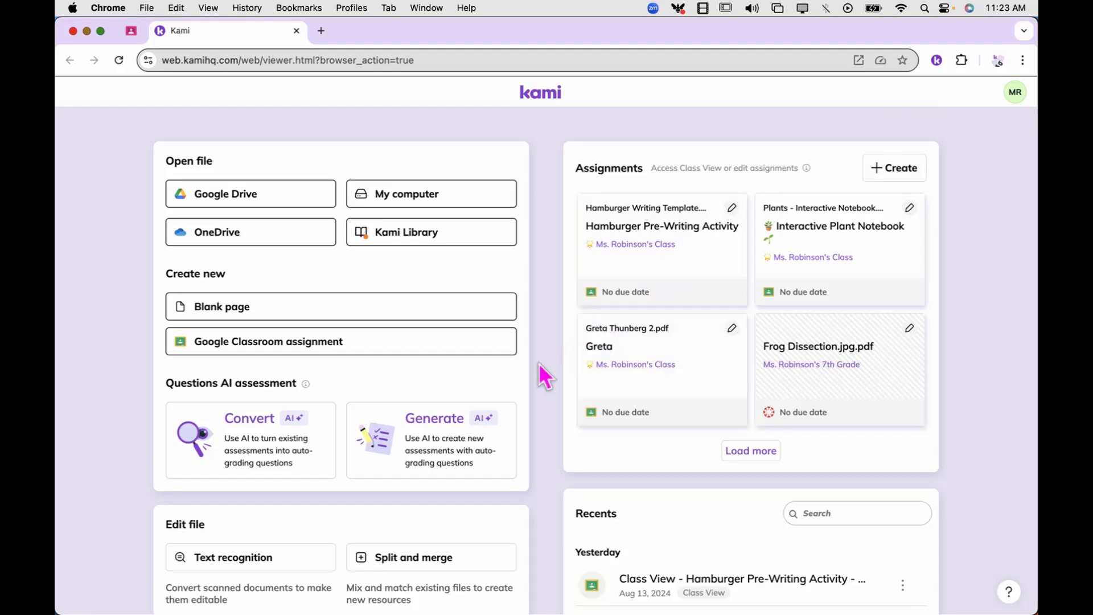
- Open the Split and merge tool from the Edit file section of the Kami home page
scroll(473, 453, "down", 5)
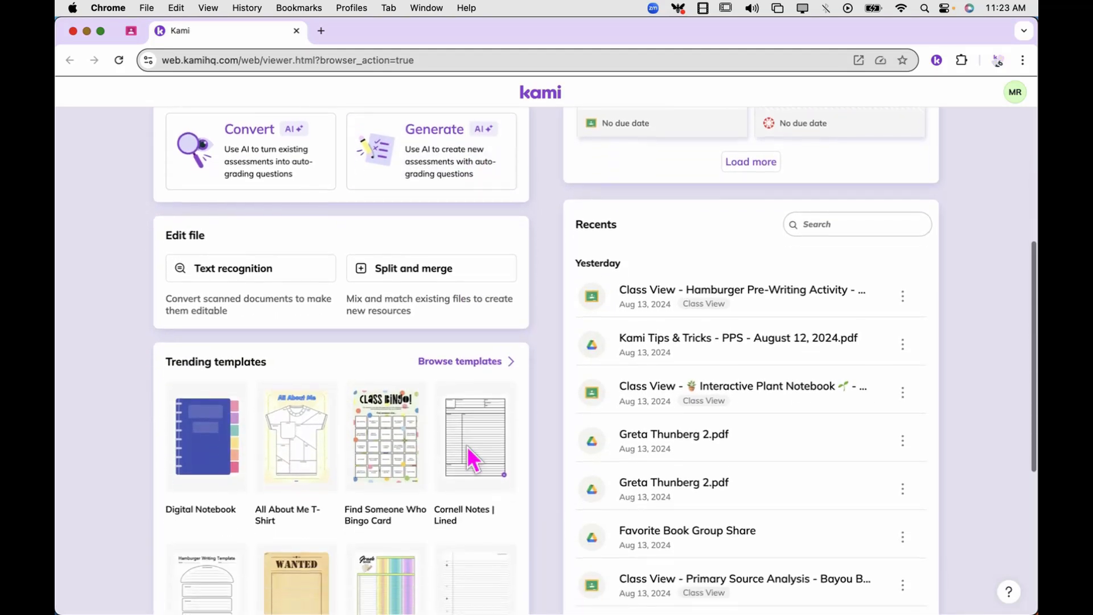
mouse_move(119, 214)
left_mouse_down()
mouse_move(534, 279)
mouse_move(125, 335)
left_mouse_up()
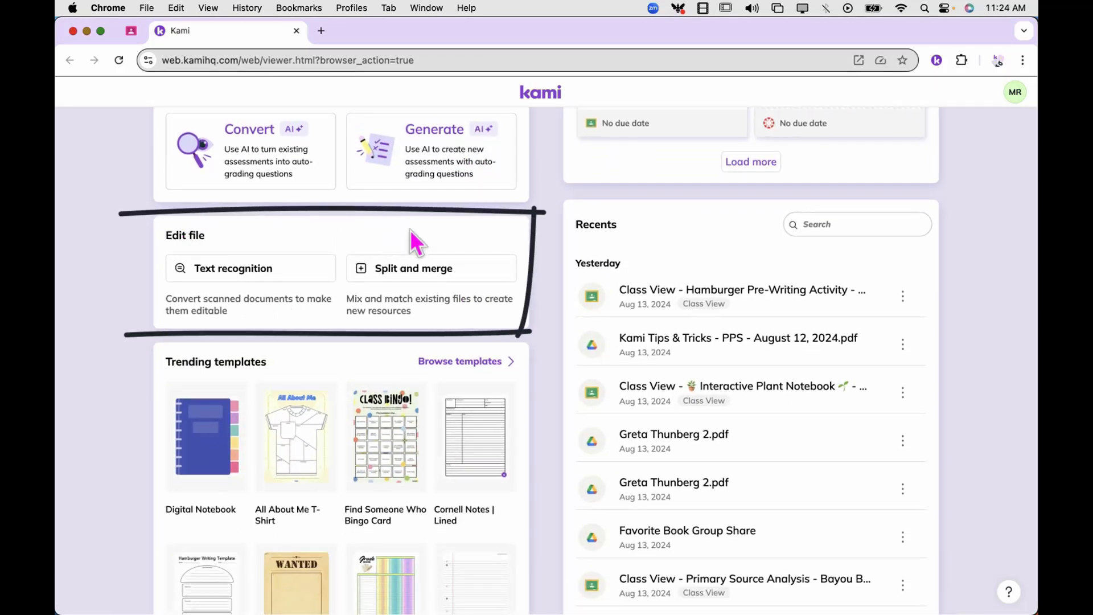
left_click(423, 279)
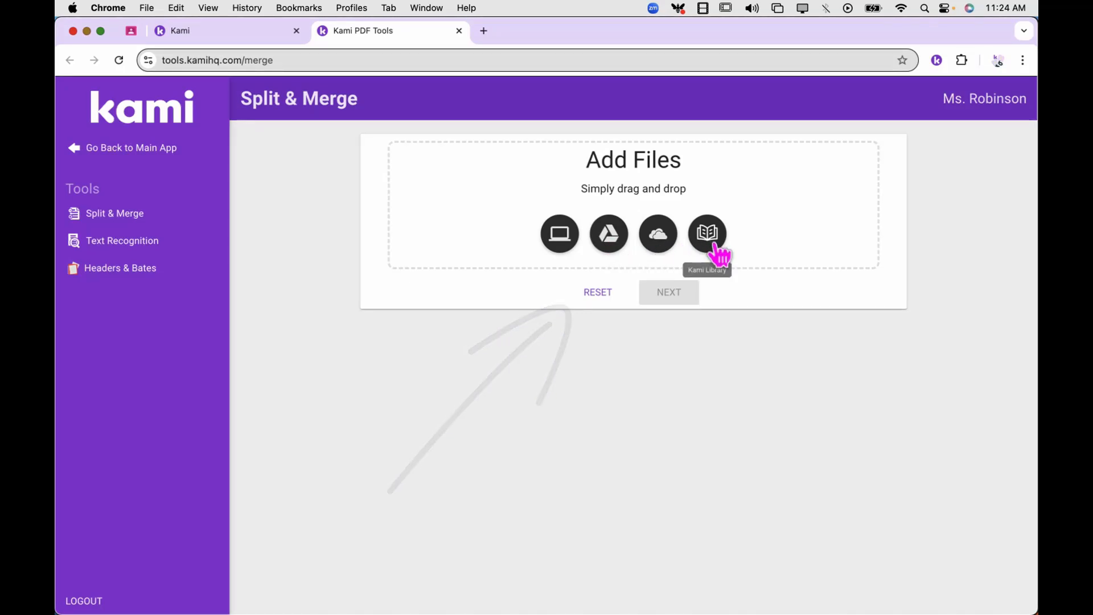
- Add Greta Thunberg 2.pdf from the computer's Downloads folder and continue to the page-splitting view
left_click(558, 242)
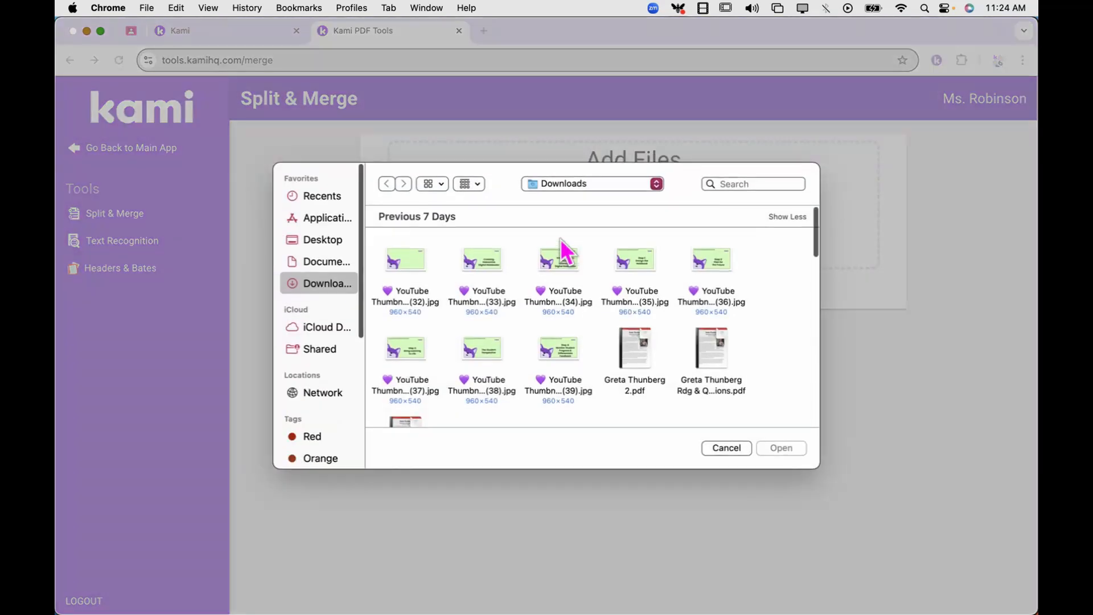
left_click(636, 350)
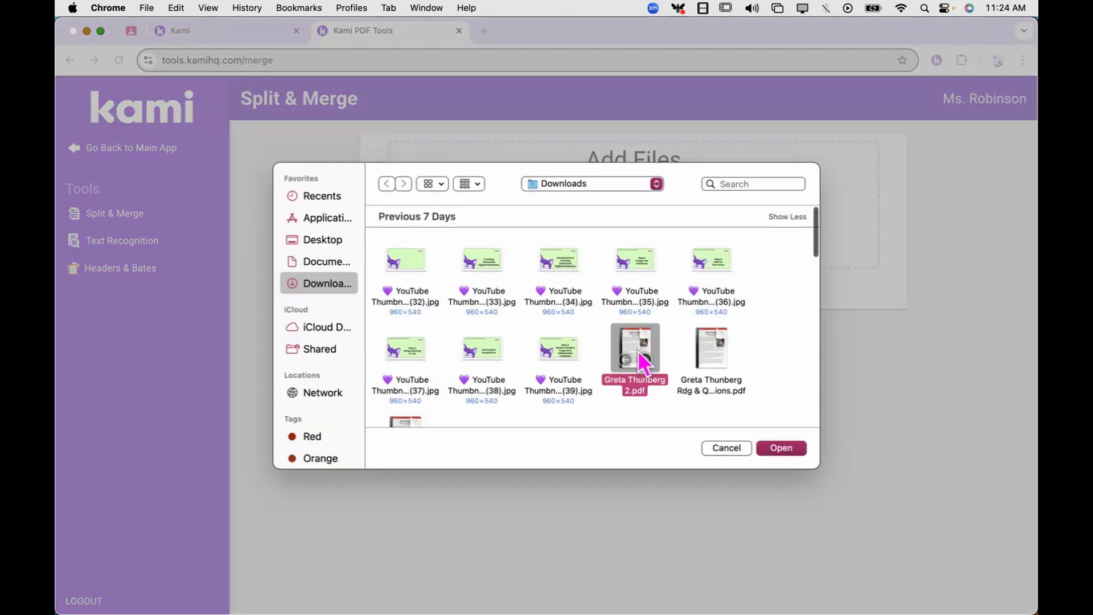
left_click(776, 454)
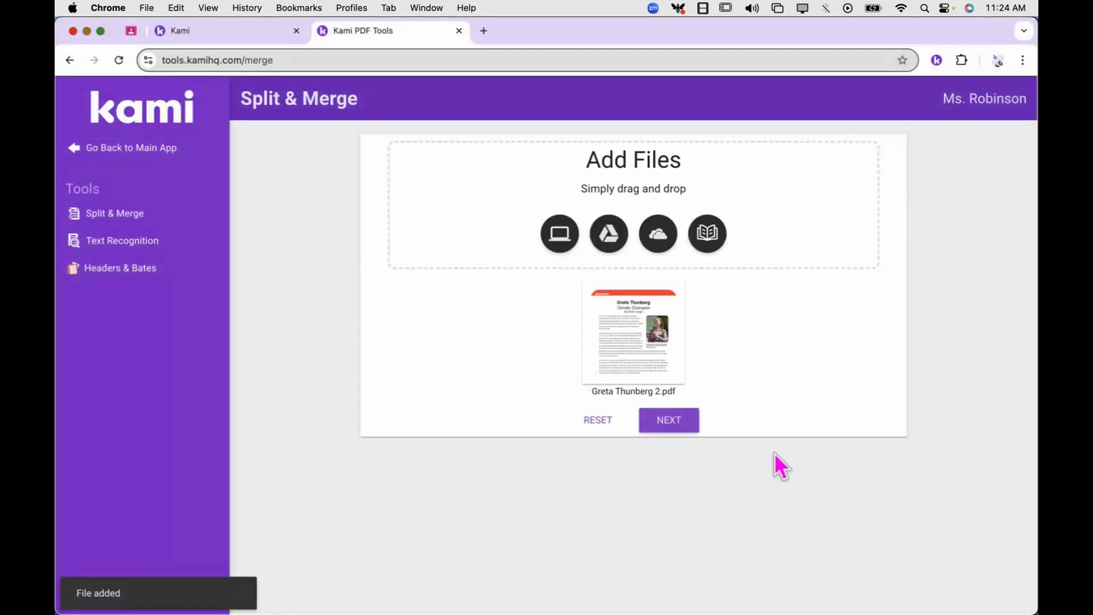
mouse_move(646, 326)
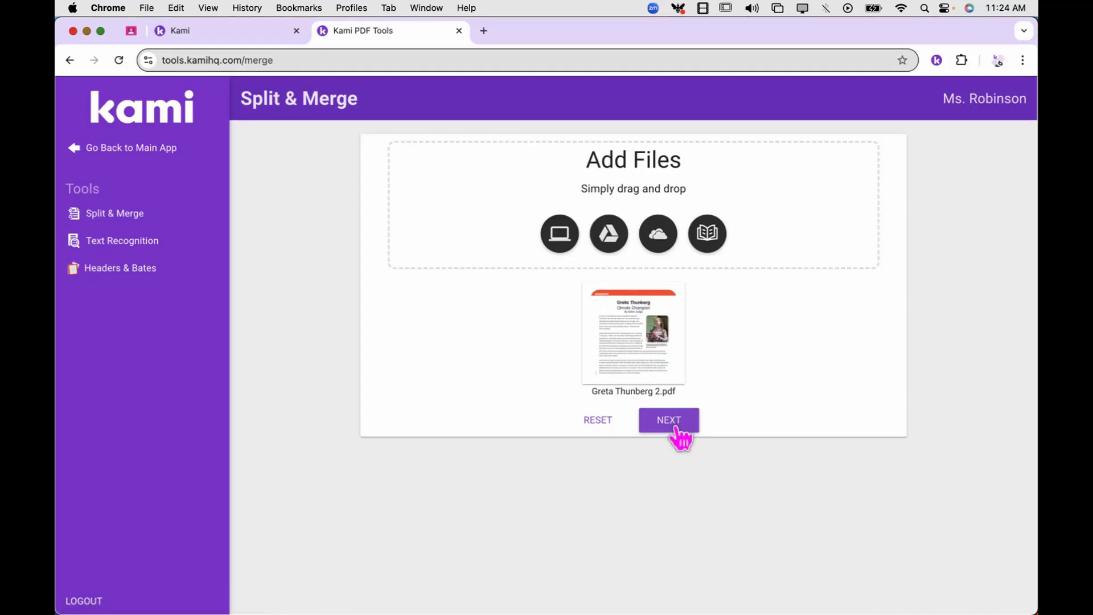
left_click(676, 428)
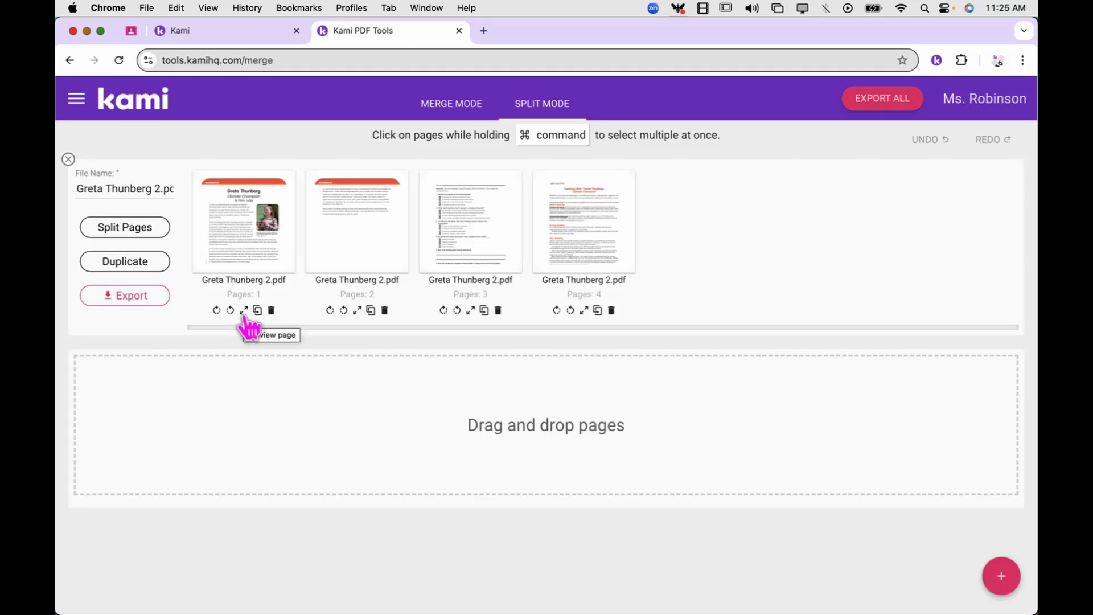
- Preview pages 1, 2 and 3 of Greta Thunberg 2.pdf one at a time, closing each preview
scroll(246, 319, "up", 5)
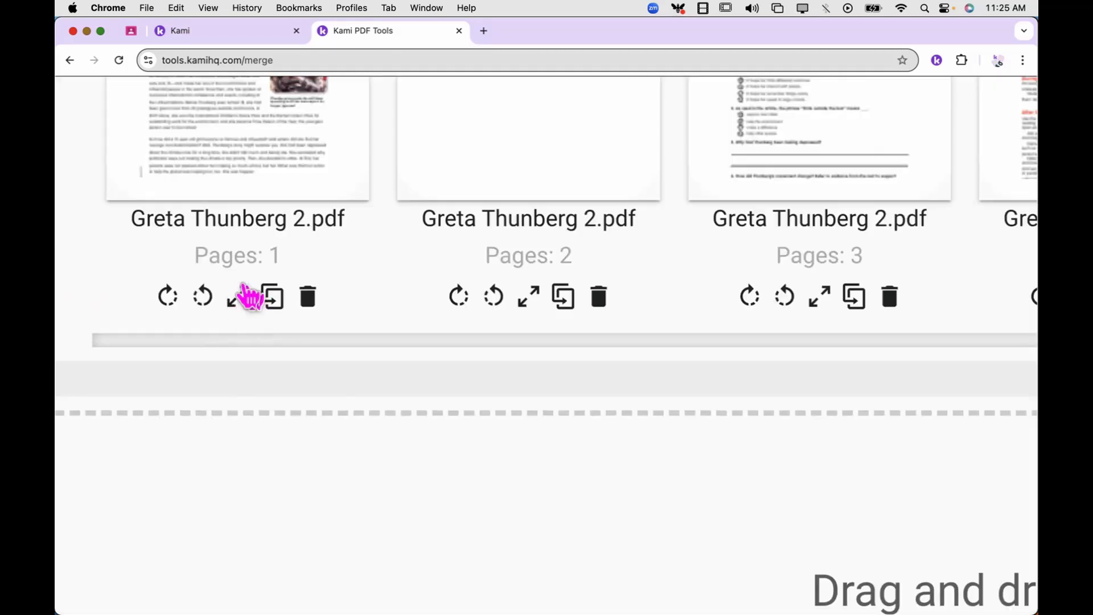
scroll(242, 316, "down", 5)
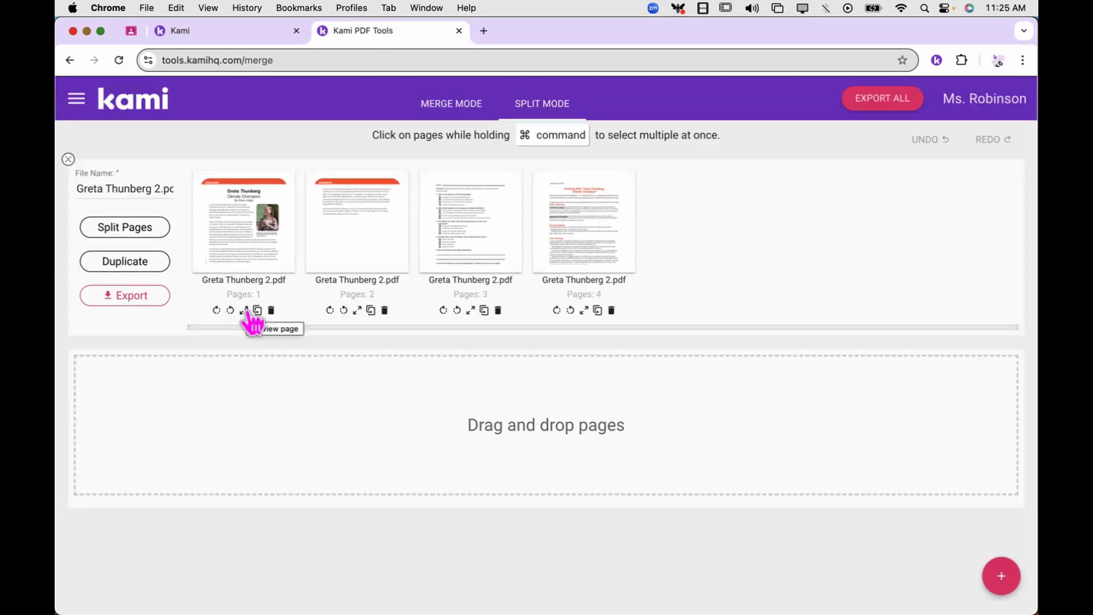
left_click(244, 310)
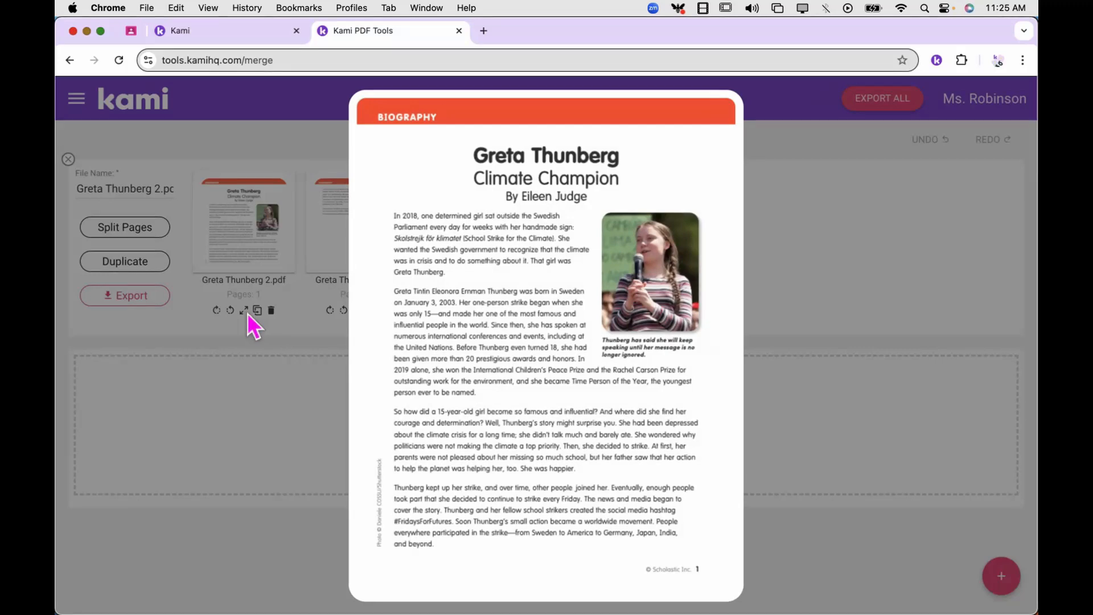
left_click(273, 324)
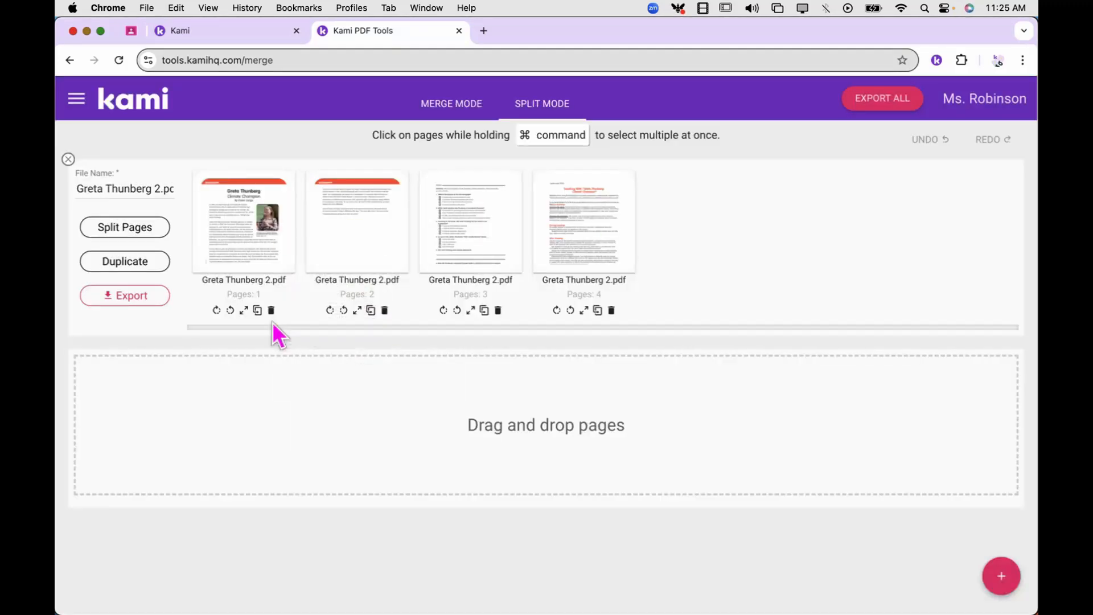
left_click(357, 311)
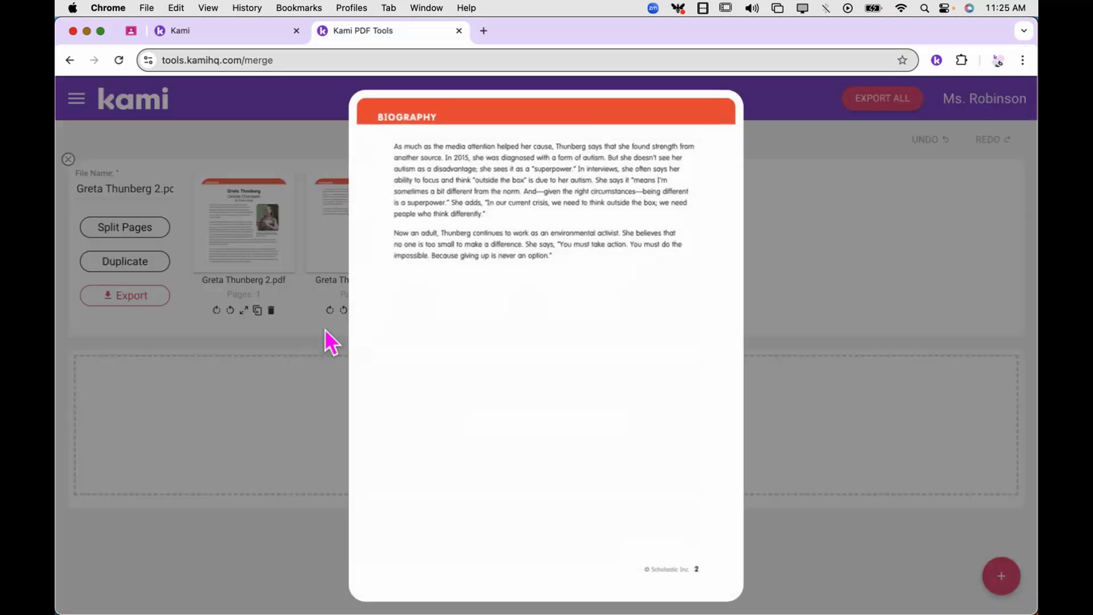
left_click(322, 336)
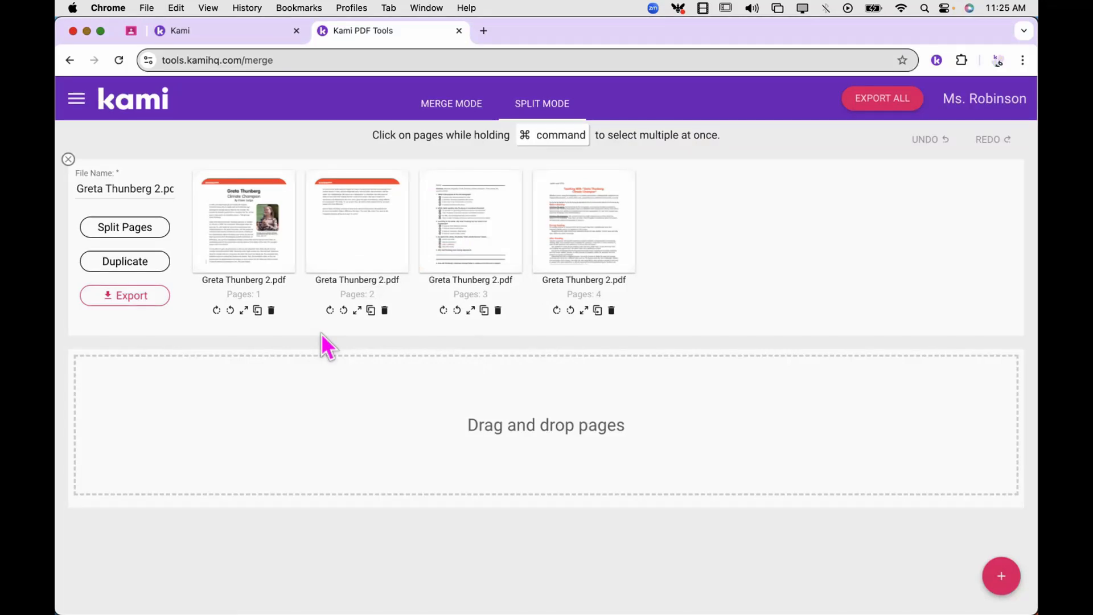
left_click(471, 310)
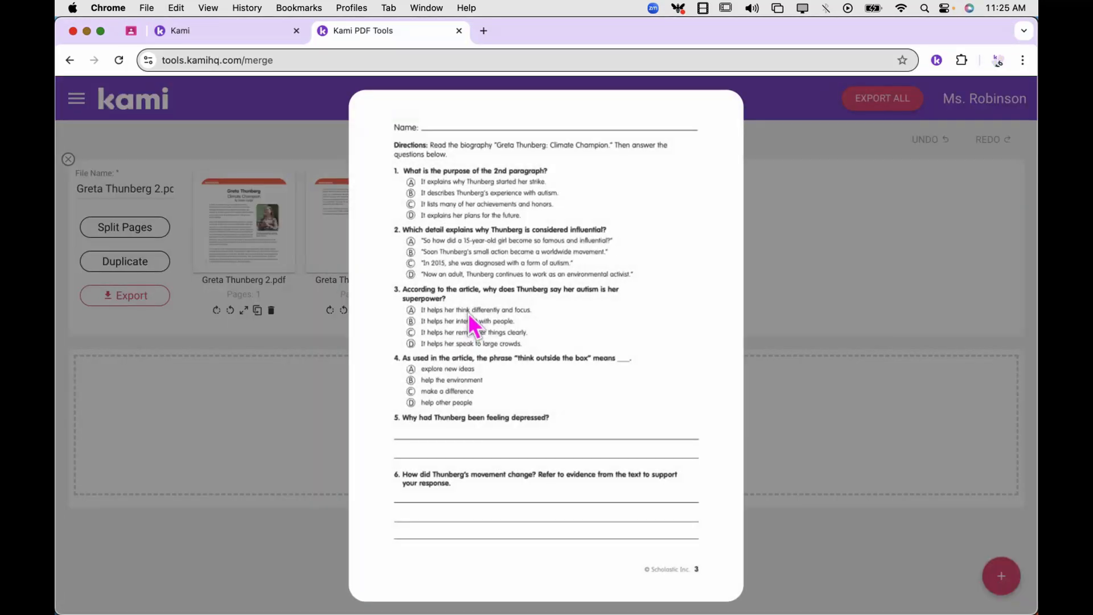
left_click(323, 333)
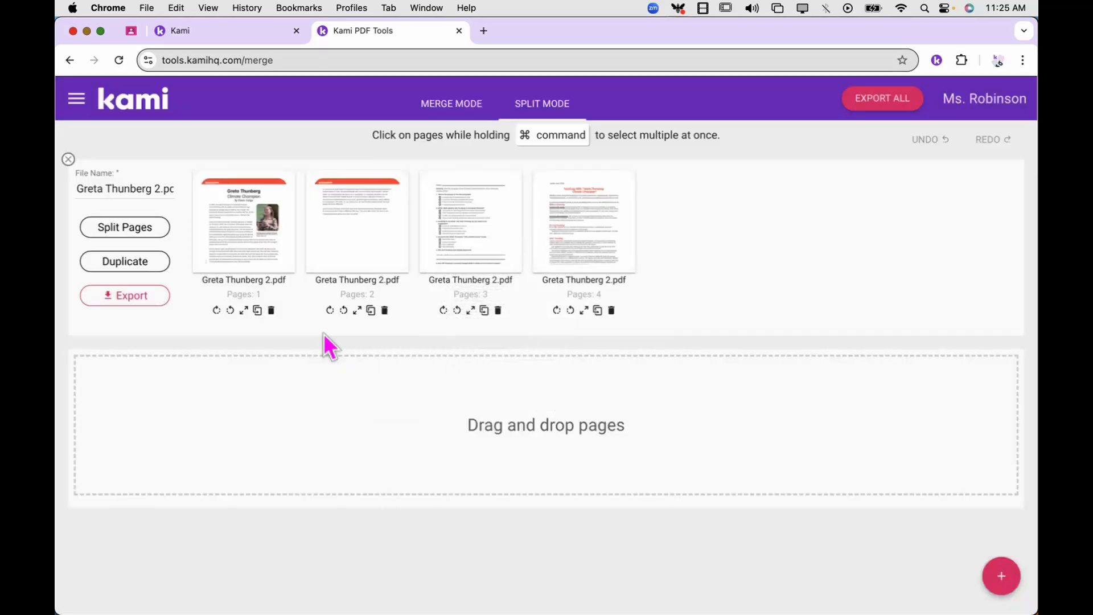
- Split page 3 and page 4 out of the PDF into two separate new files, previewing page 4 before moving it
left_click(470, 224)
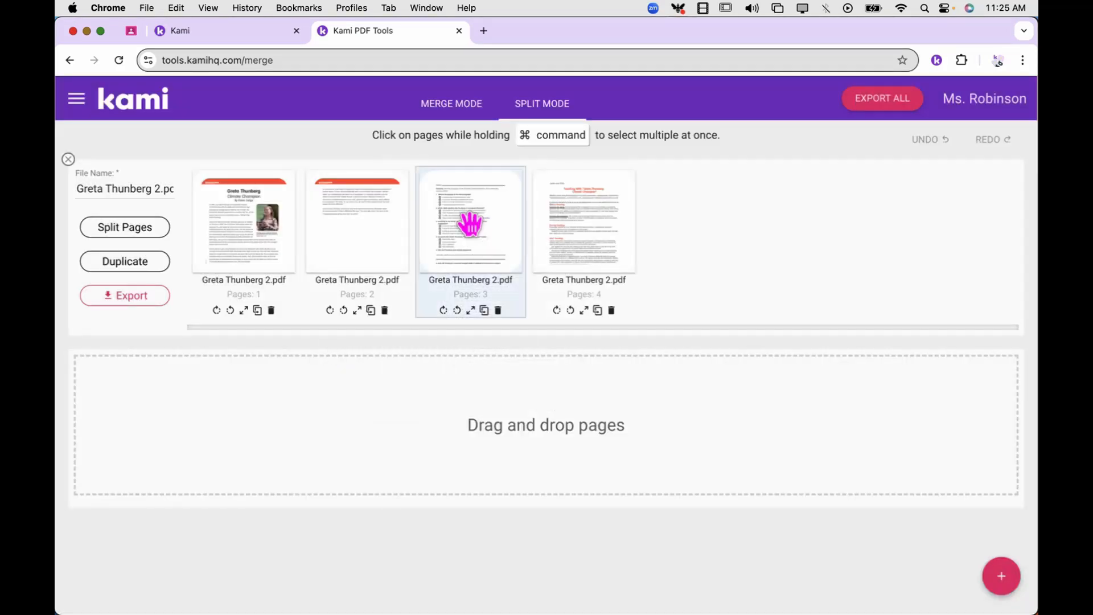
left_click_drag(470, 224, 346, 411)
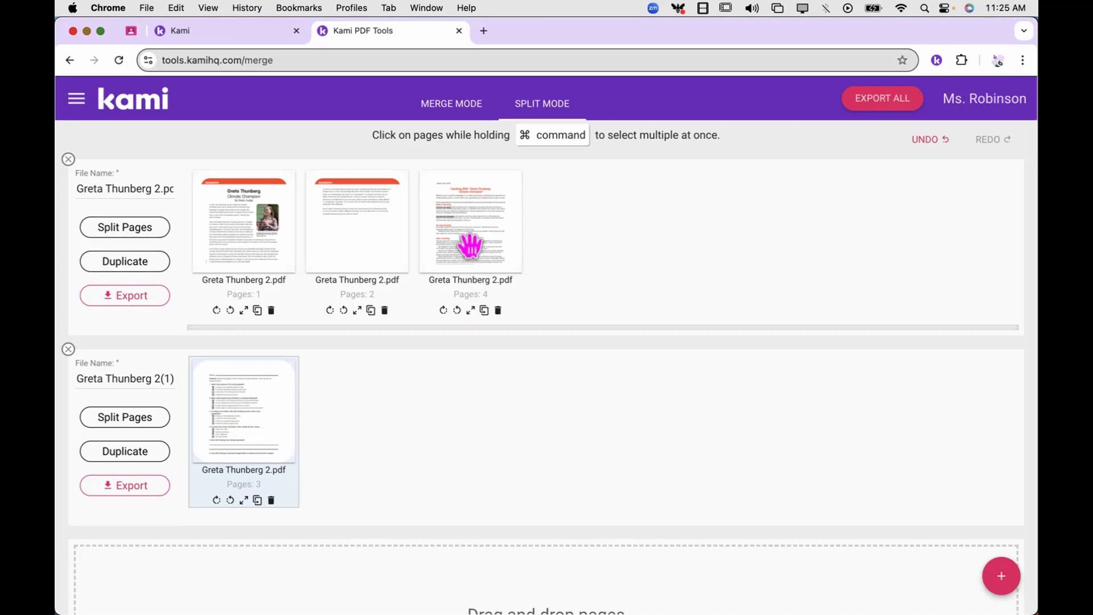
left_click(471, 311)
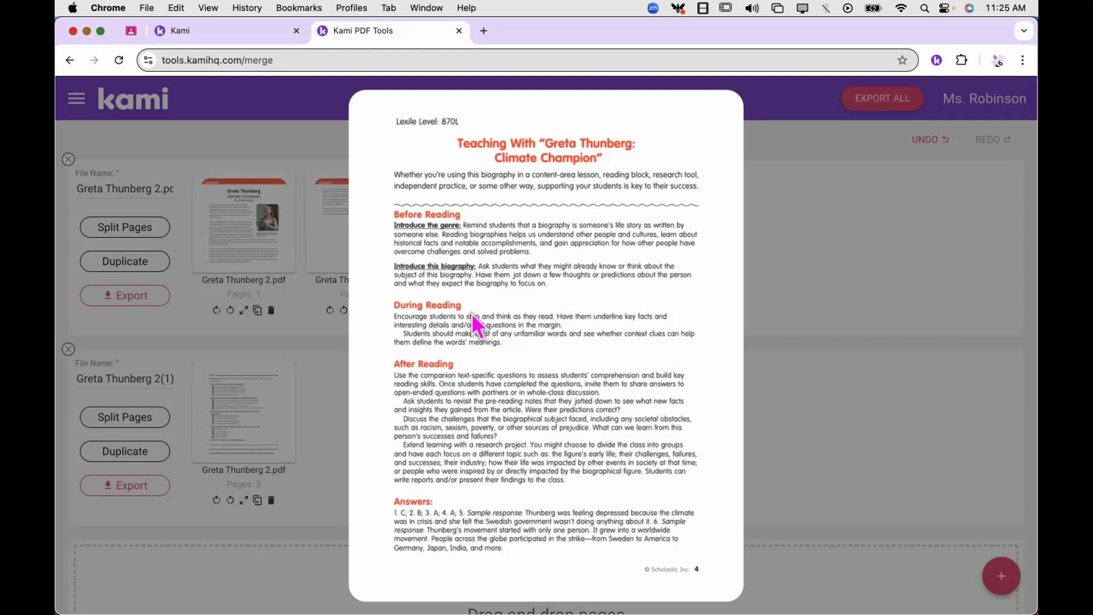
left_click(837, 219)
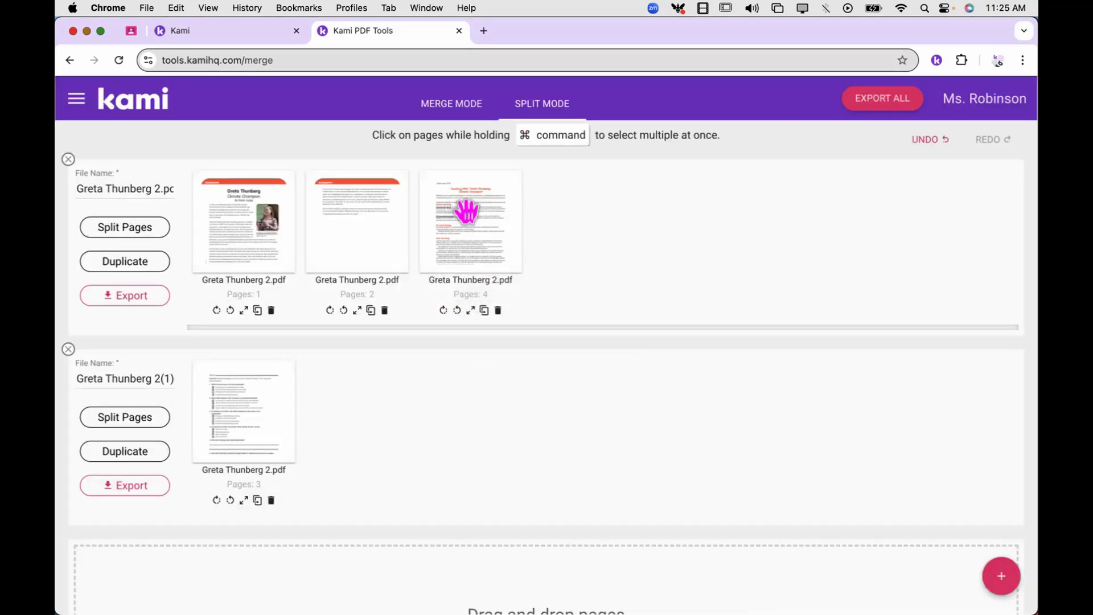
left_click_drag(466, 211, 327, 584)
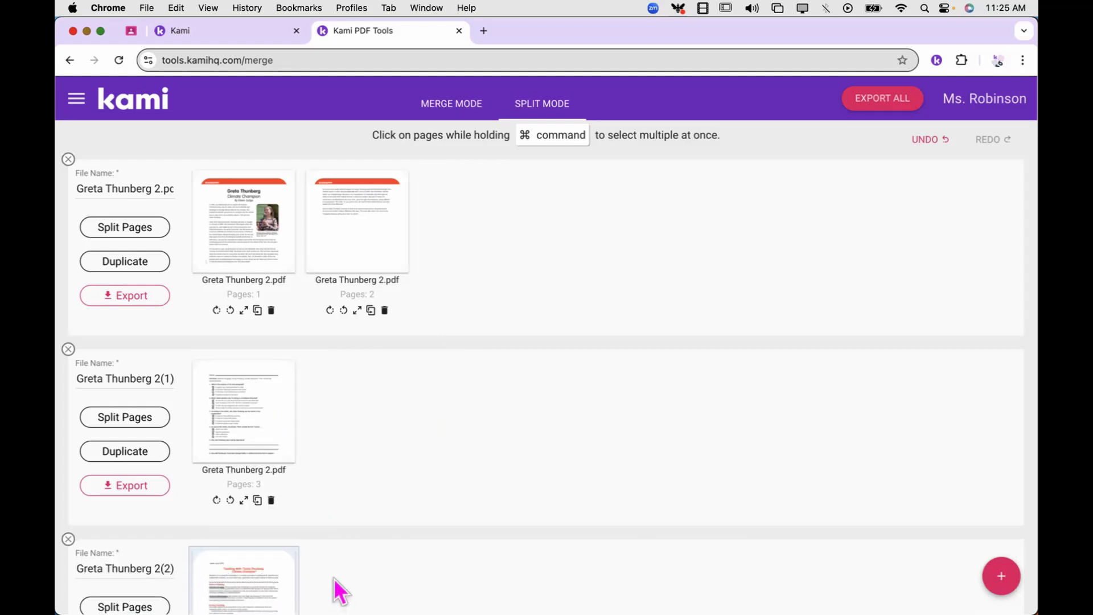
scroll(334, 578, "down", 3)
scroll(334, 578, "down", 2)
scroll(334, 579, "up", 4)
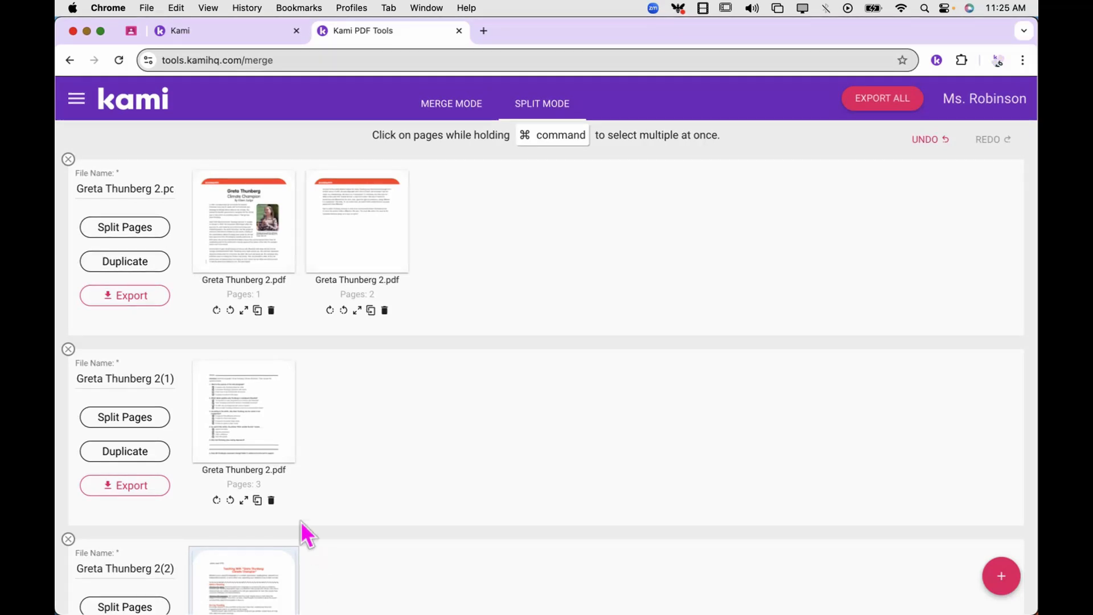
- Rename the file holding pages 1 and 2 as Greta Thunberg Reading
left_click(147, 188)
left_click_drag(159, 188, 214, 188)
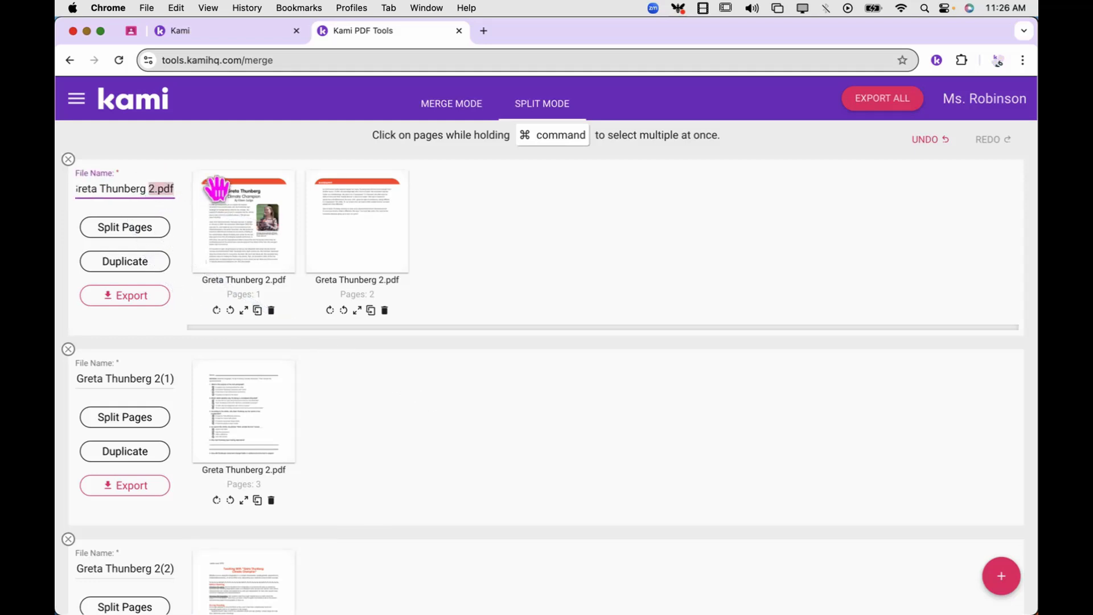
key("BackSpace")
type("Reading")
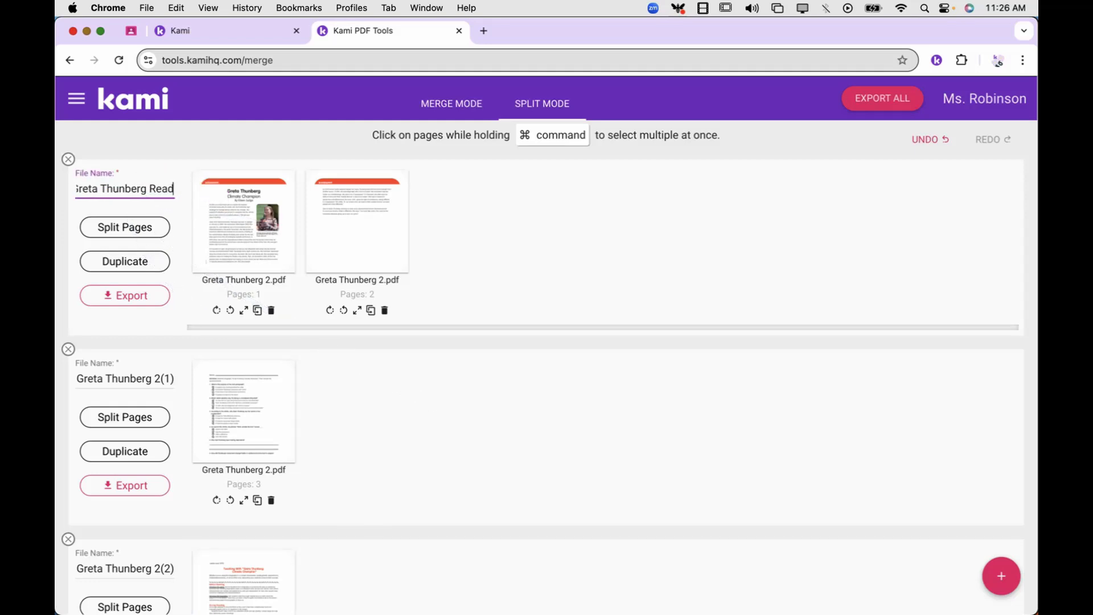
- Rename the file holding page 3 as Greta Thunberg Questions
left_click(158, 376)
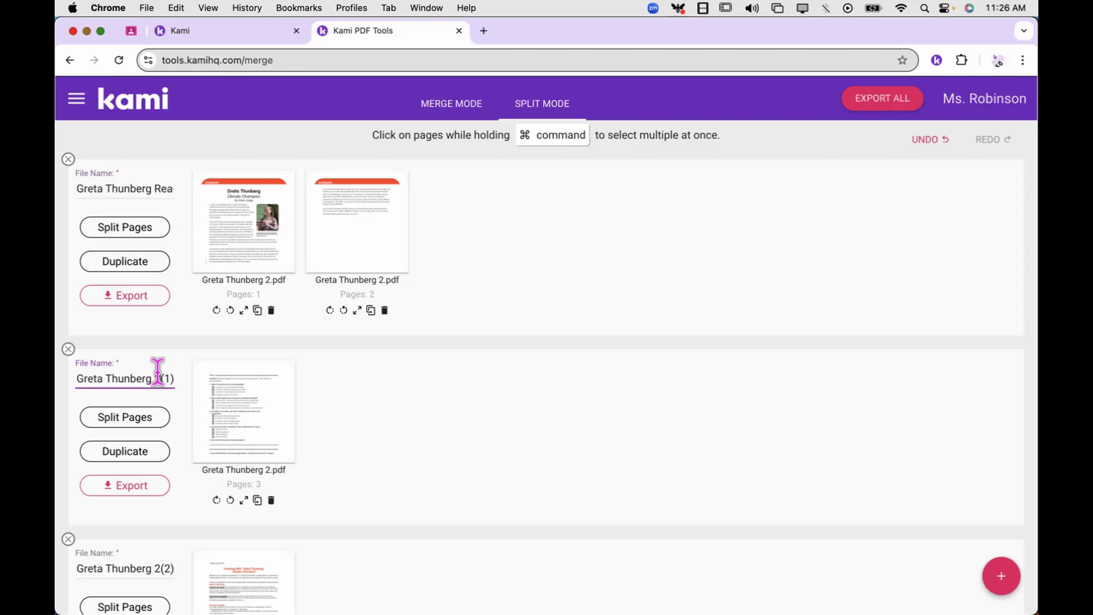
left_click_drag(158, 376, 251, 373)
type("Questions")
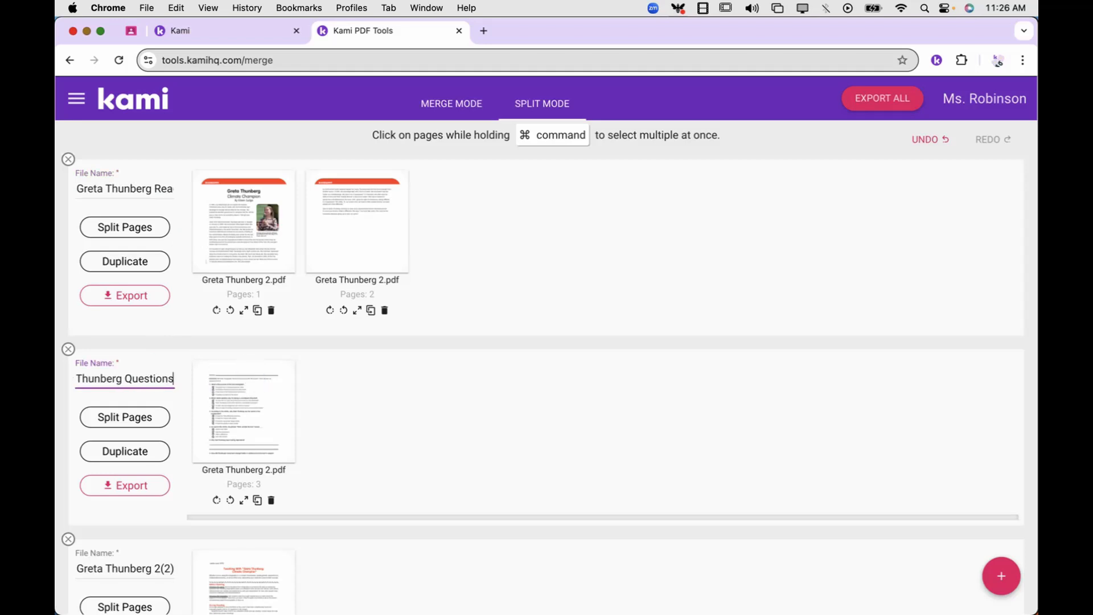
- Rename the file holding page 4 as Greta Thunberg Teacher Info
scroll(195, 456, "down", 5)
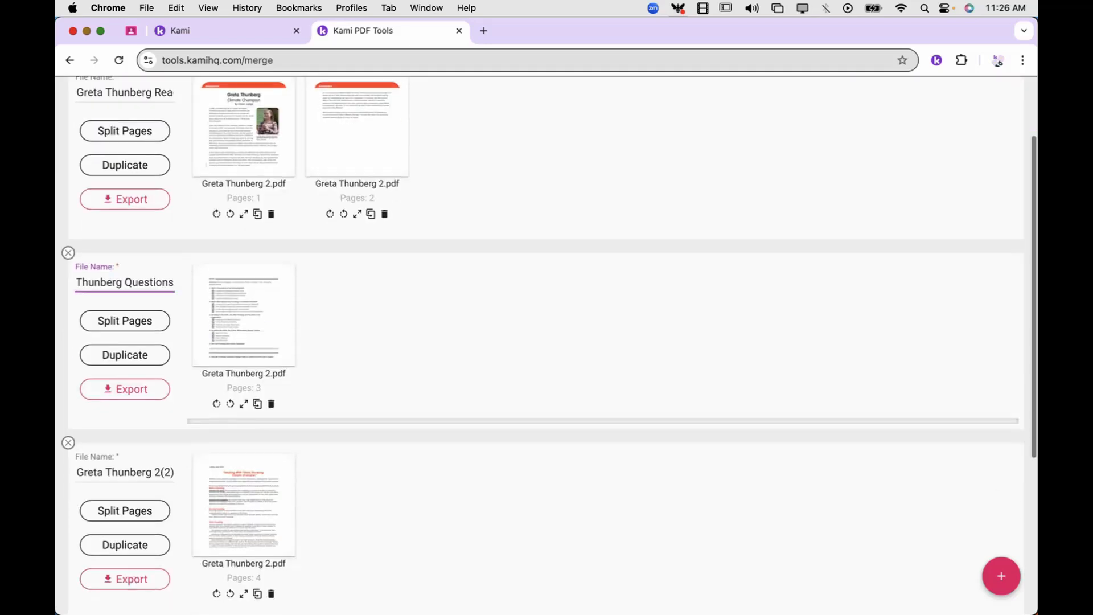
left_click(154, 386)
left_click_drag(155, 385, 237, 389)
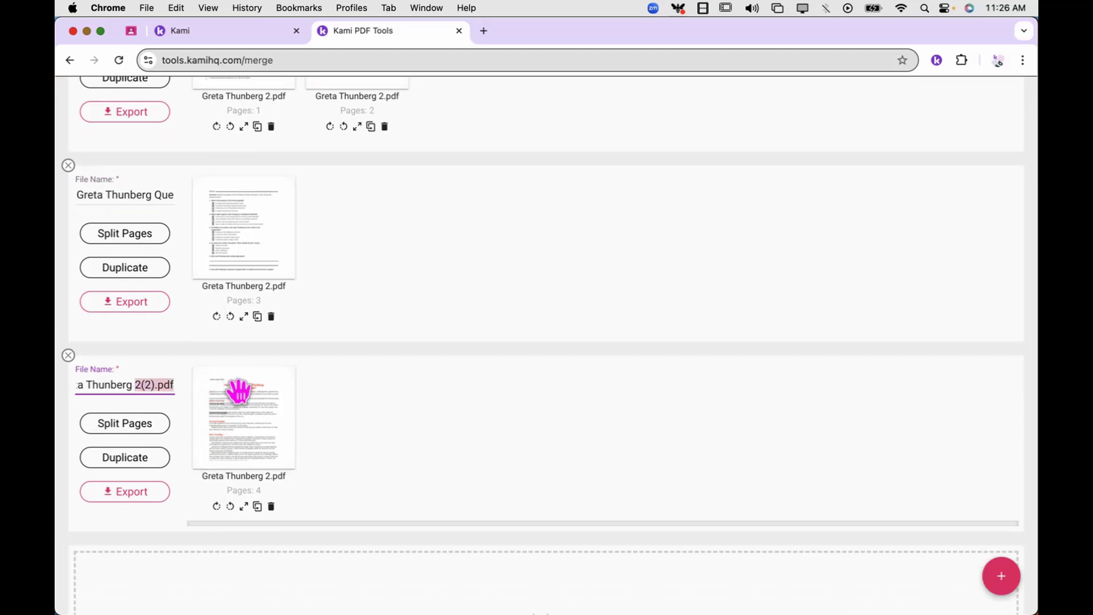
type("Teacher Info")
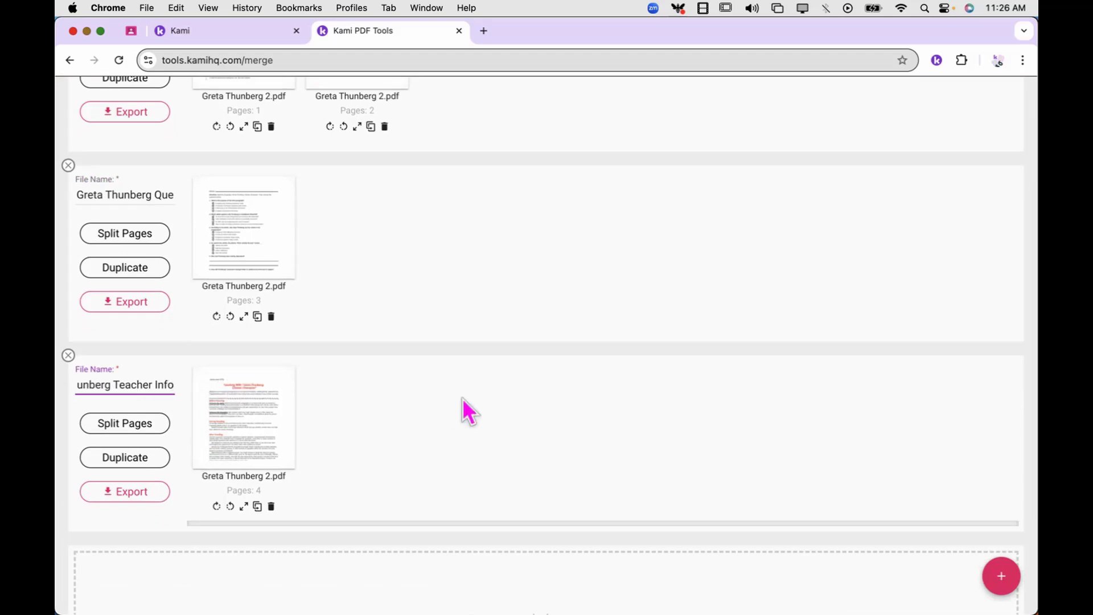
scroll(463, 398, "up", 4)
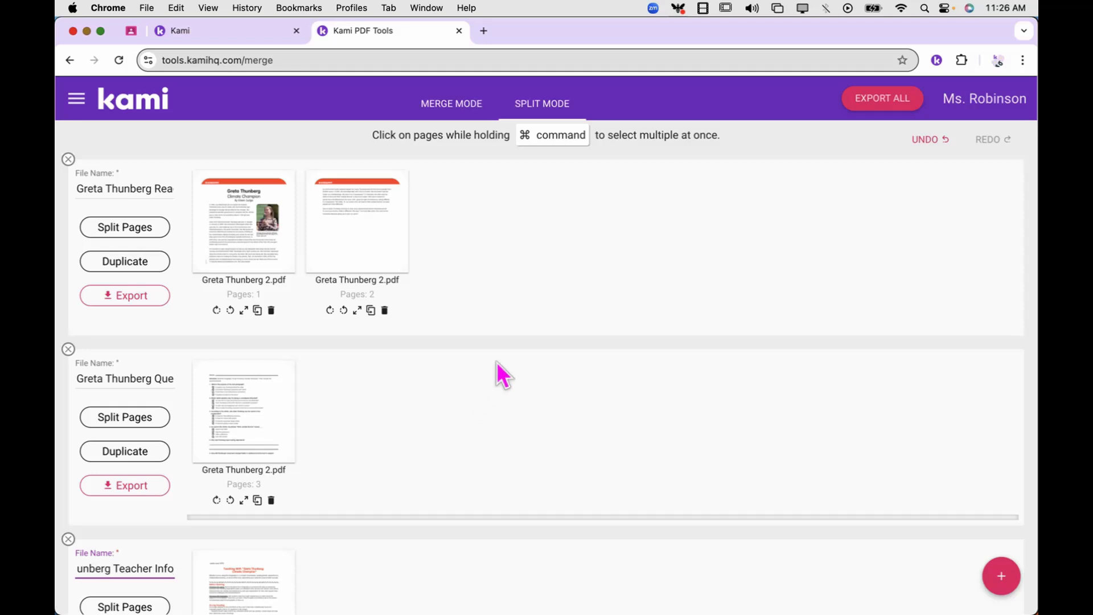
- Check the save destinations offered for exporting all files, close them, and look over each file's individual export option
left_click(890, 103)
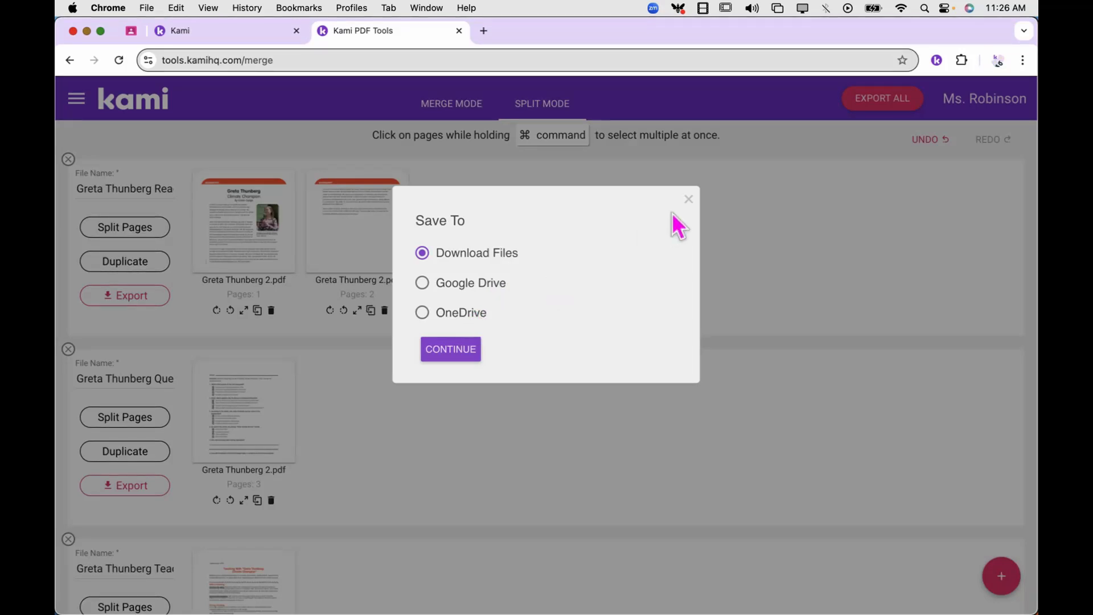
left_click(688, 199)
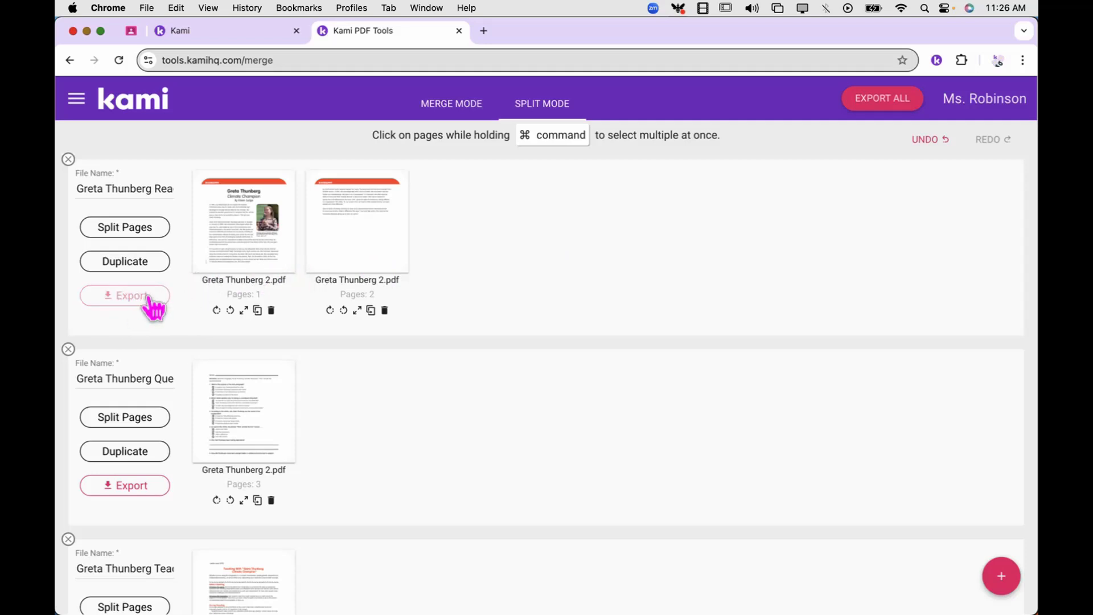
scroll(127, 468, "down", 3)
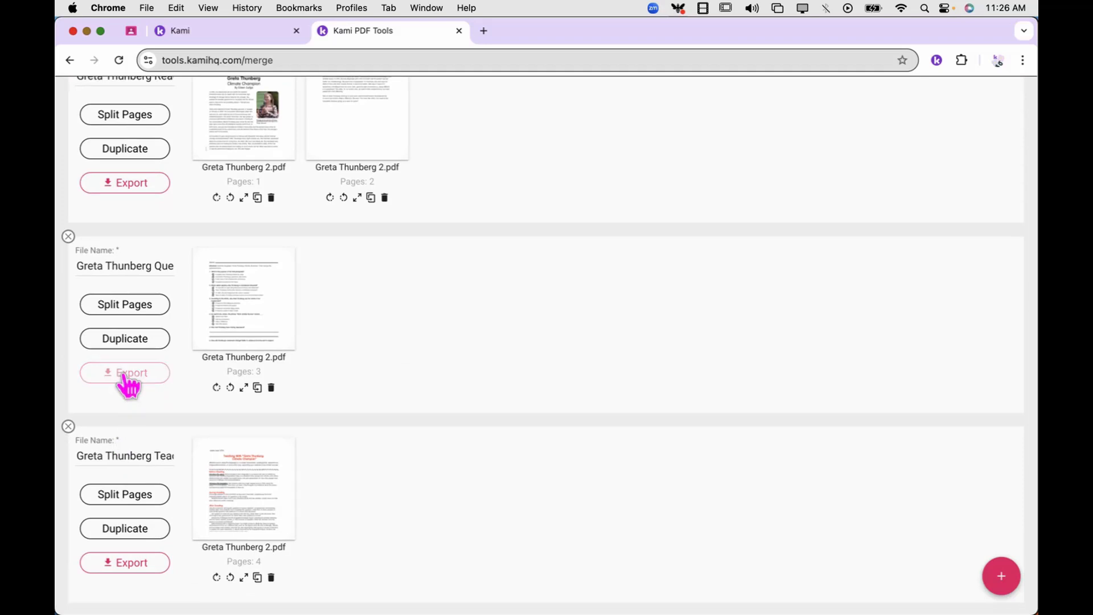
scroll(128, 385, "down", 3)
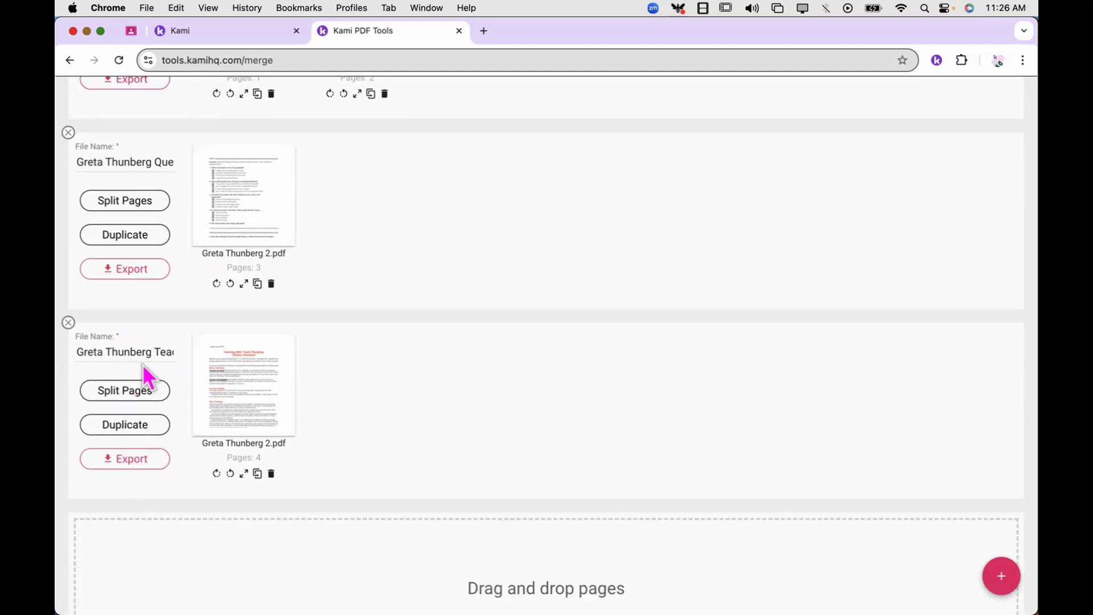
scroll(142, 364, "up", 6)
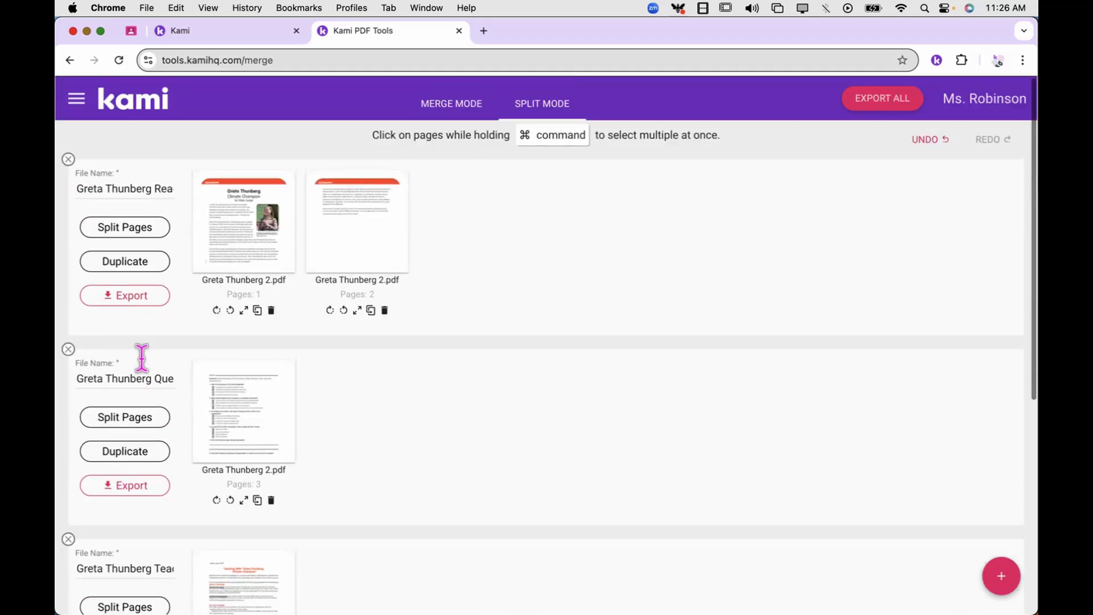
- Look at the Open In Kami destination in the Greta Thunberg Reading file's export options, and close the options without exporting
left_click(131, 299)
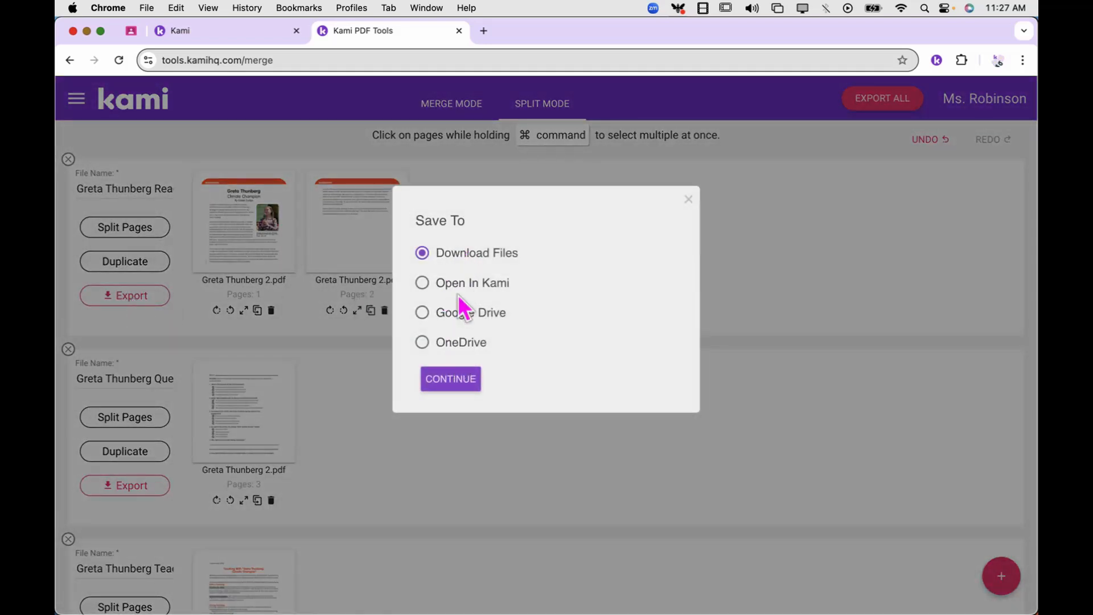
left_click(459, 287)
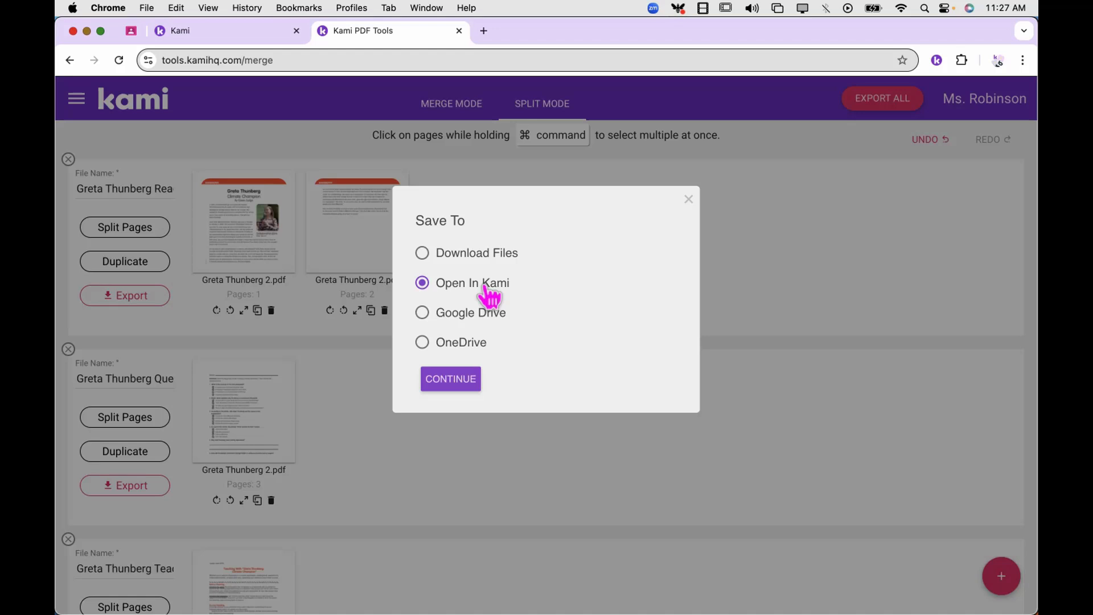
left_click(689, 200)
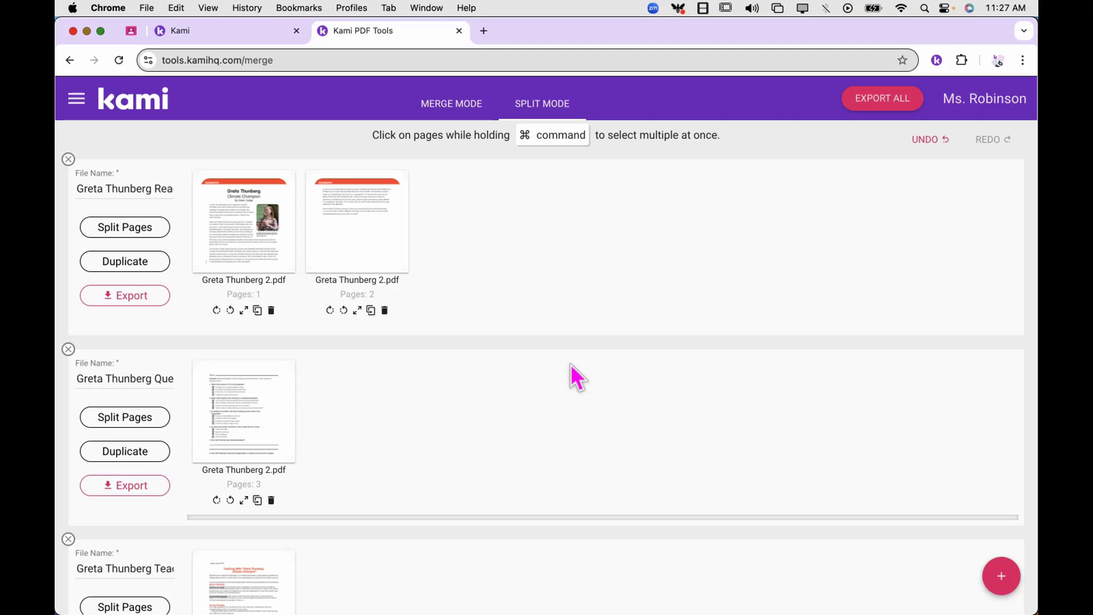
- Duplicate the two-page Greta Thunberg Reading file, and make a second copy from that duplicate
left_click(170, 273)
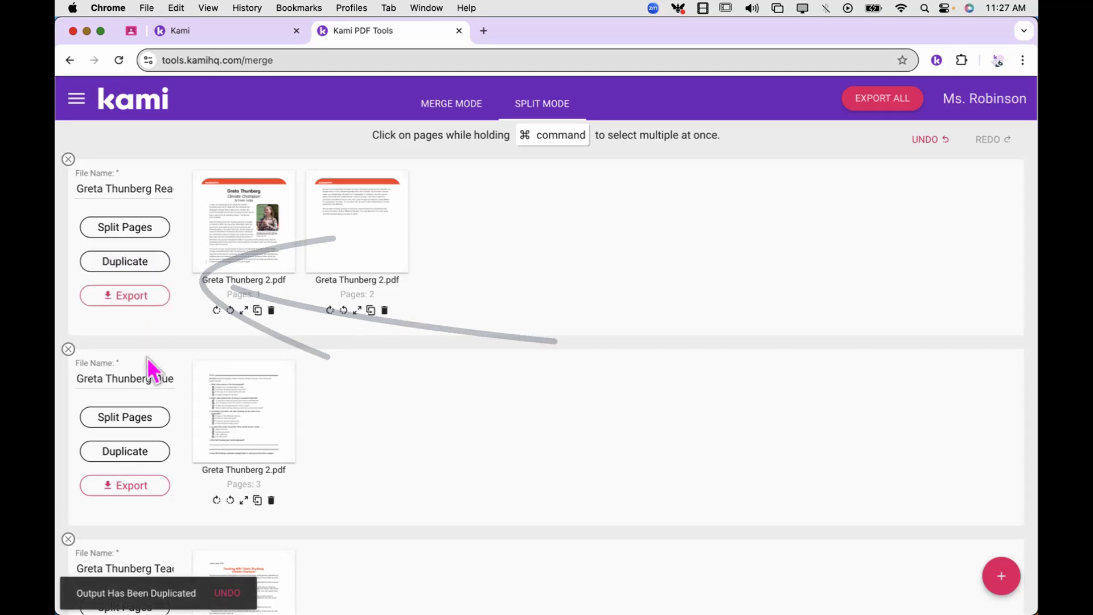
scroll(147, 360, "down", 7)
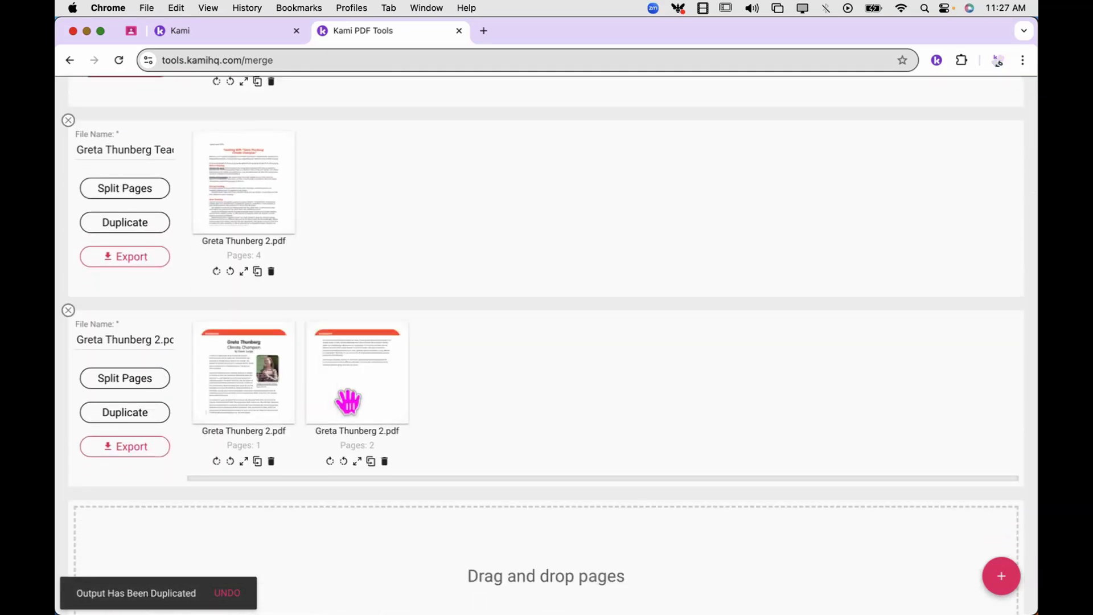
scroll(348, 402, "down", 2)
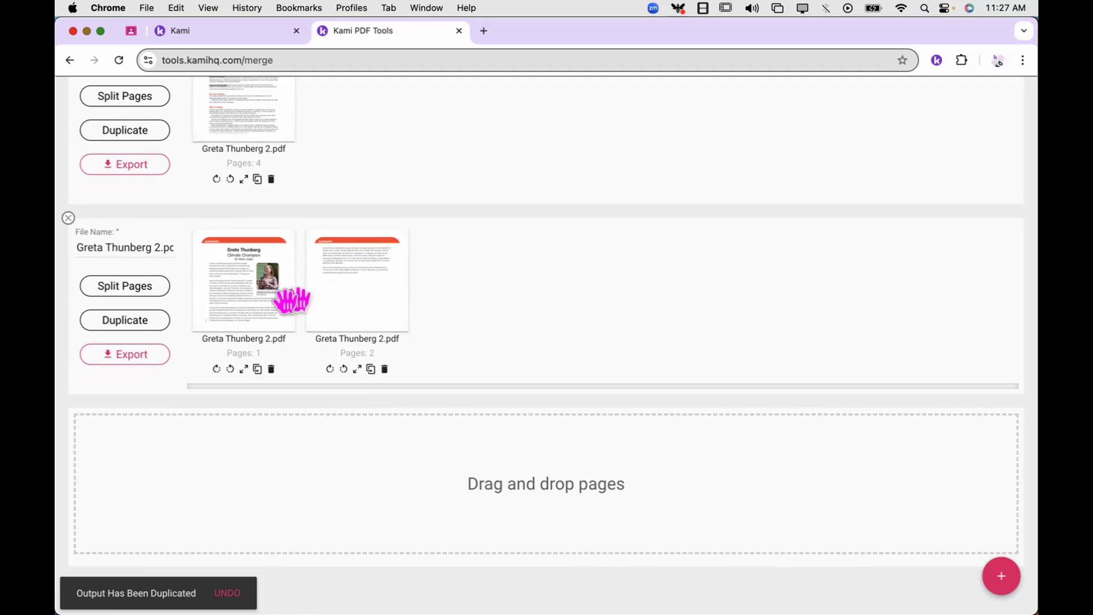
left_click(150, 329)
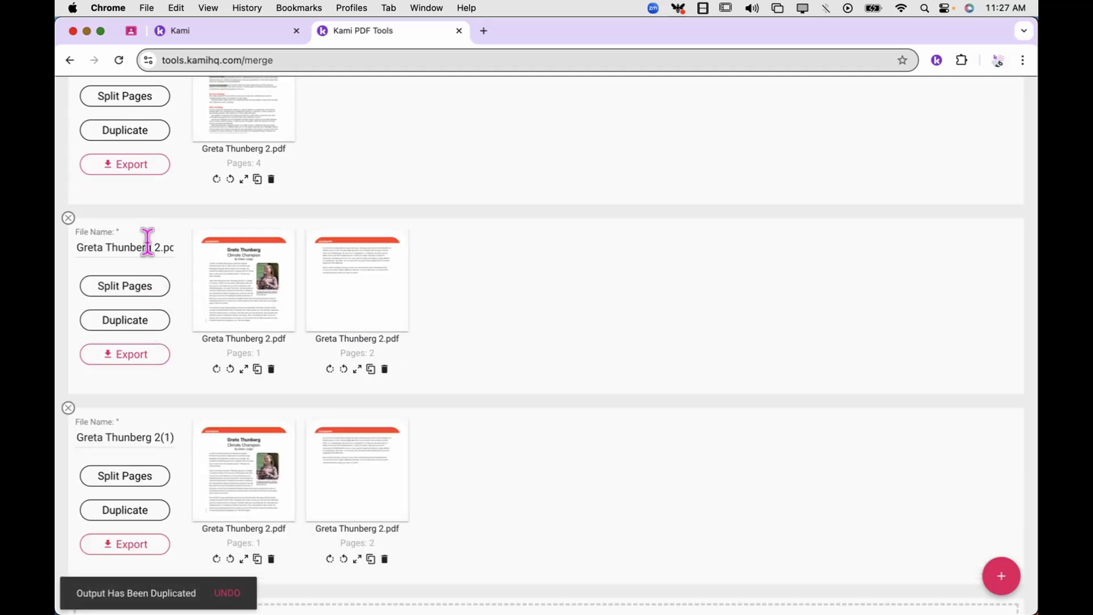
left_click(139, 437)
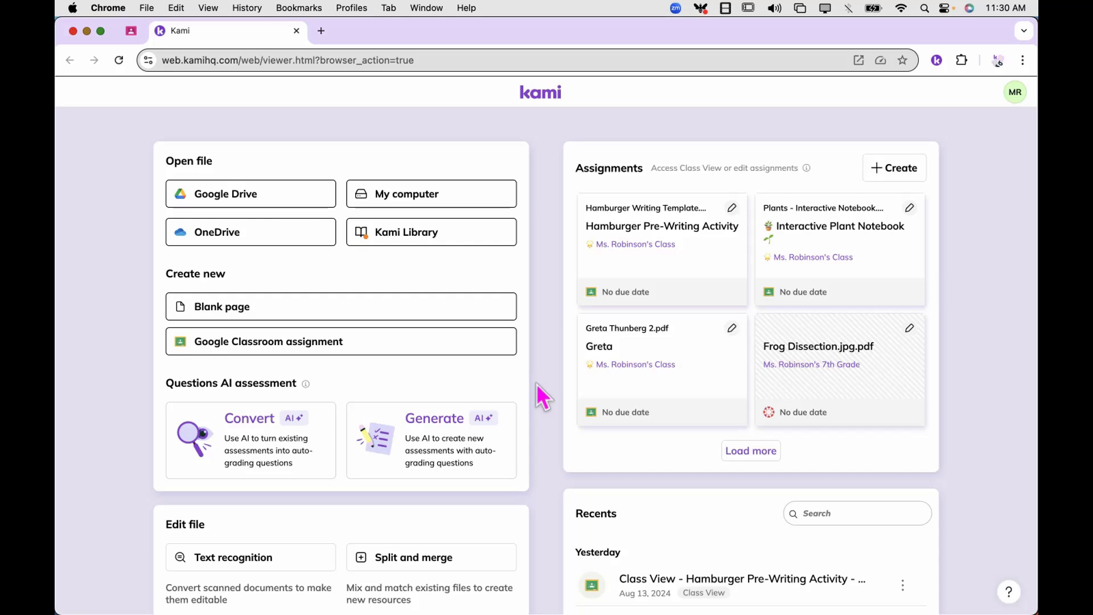
- Start a new Split and merge session and add the library template Digital Notebook | Plants Lined with Linked Tabs, found by searching "digital notebook"
scroll(540, 343, "down", 5)
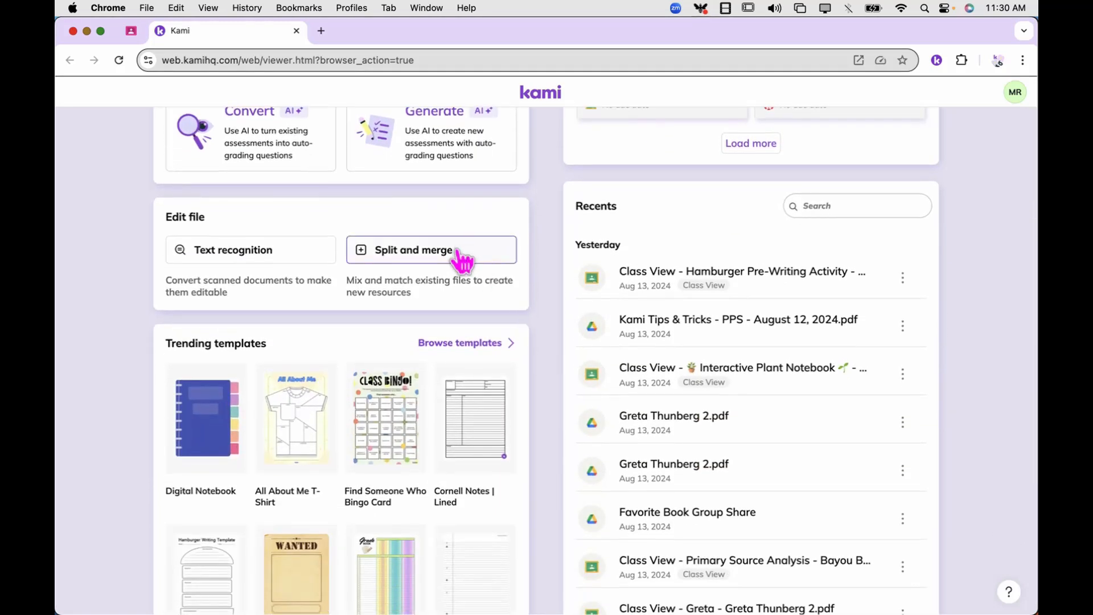
left_click(459, 256)
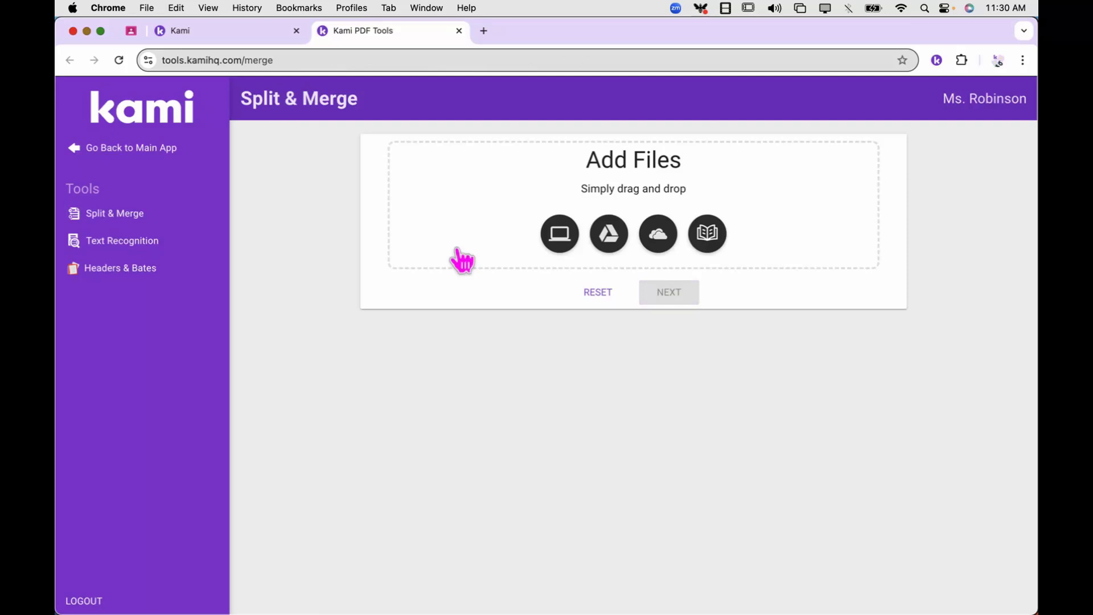
left_click(709, 234)
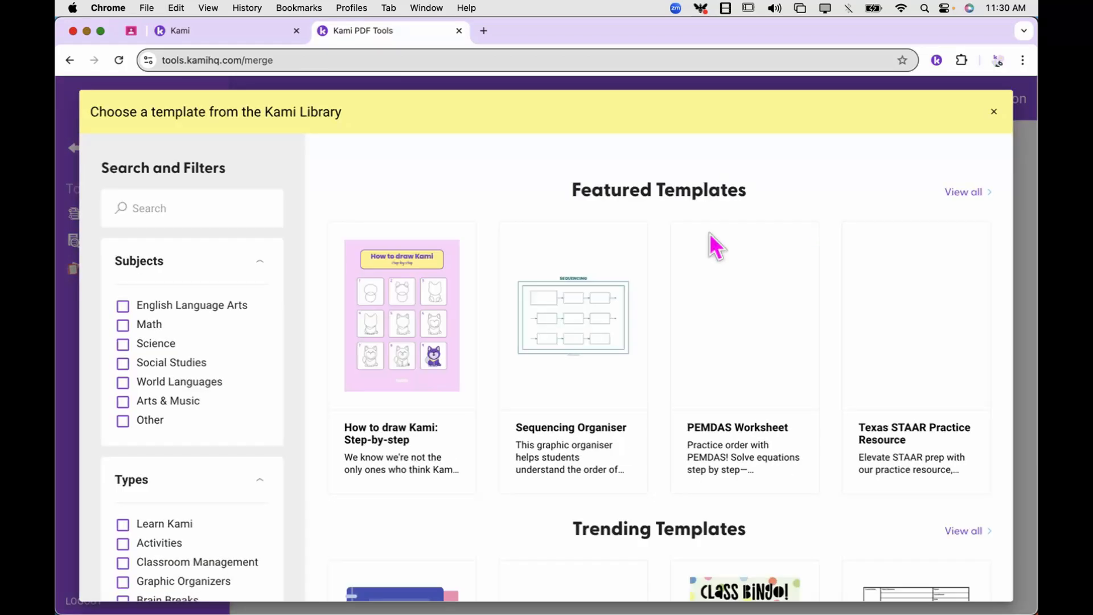
left_click(210, 208)
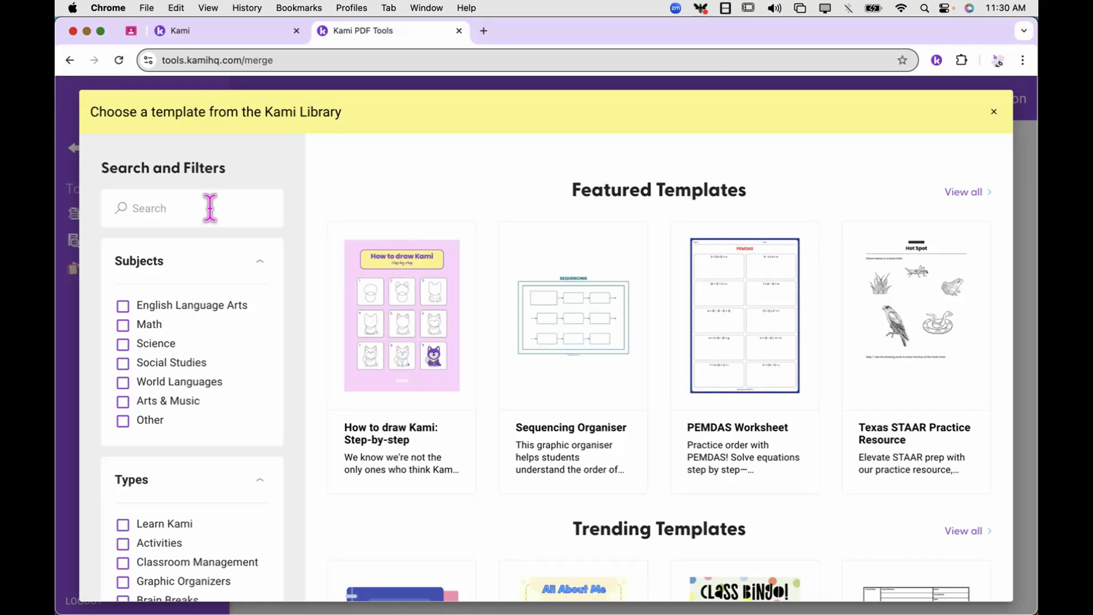
type("digital notebook")
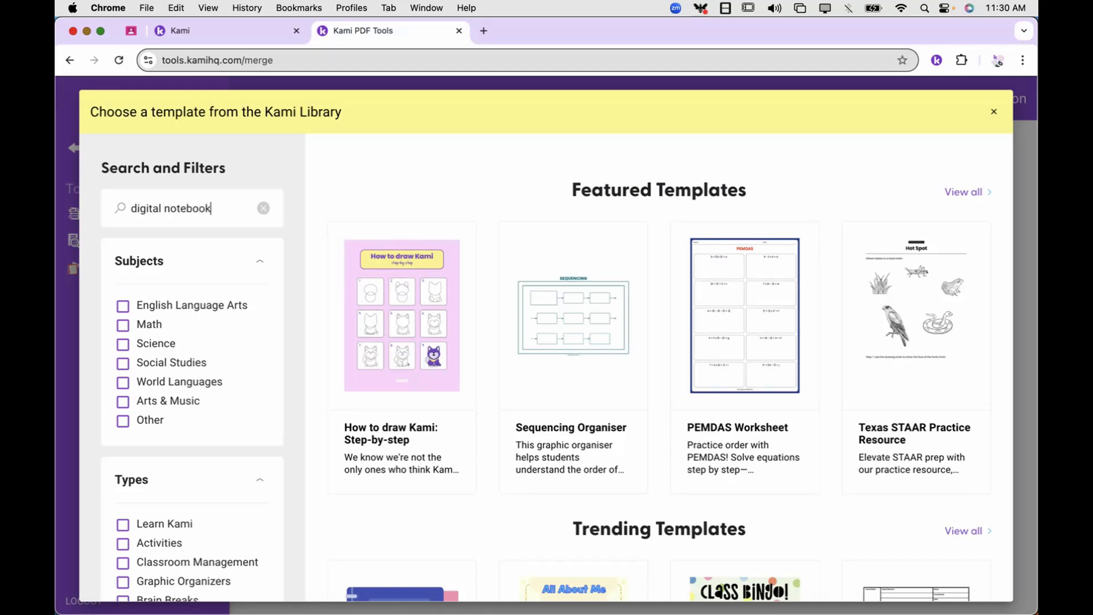
key("Return")
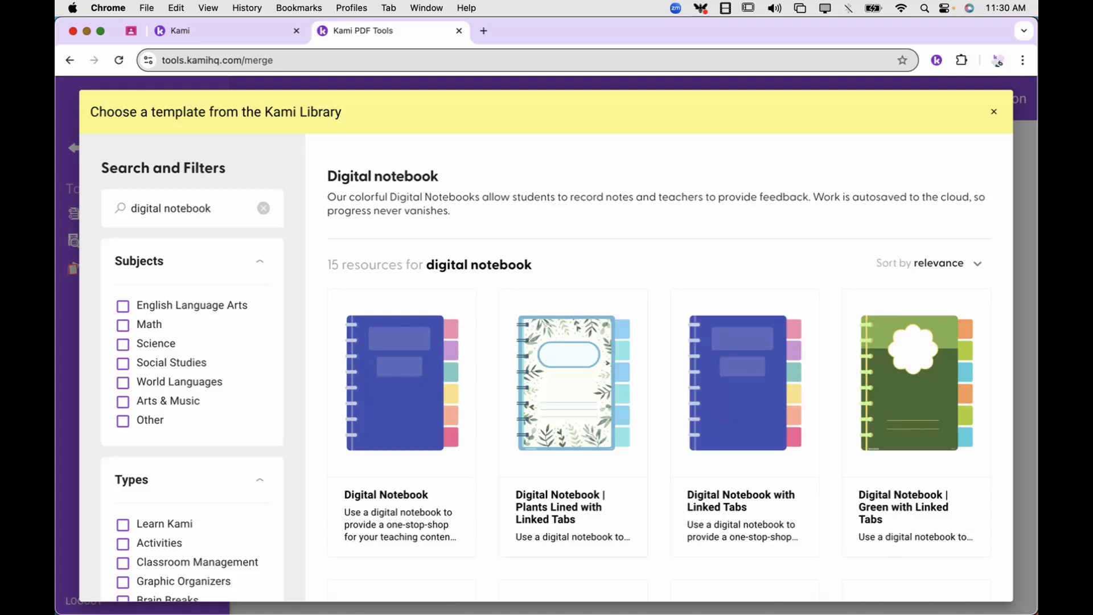
left_click(556, 368)
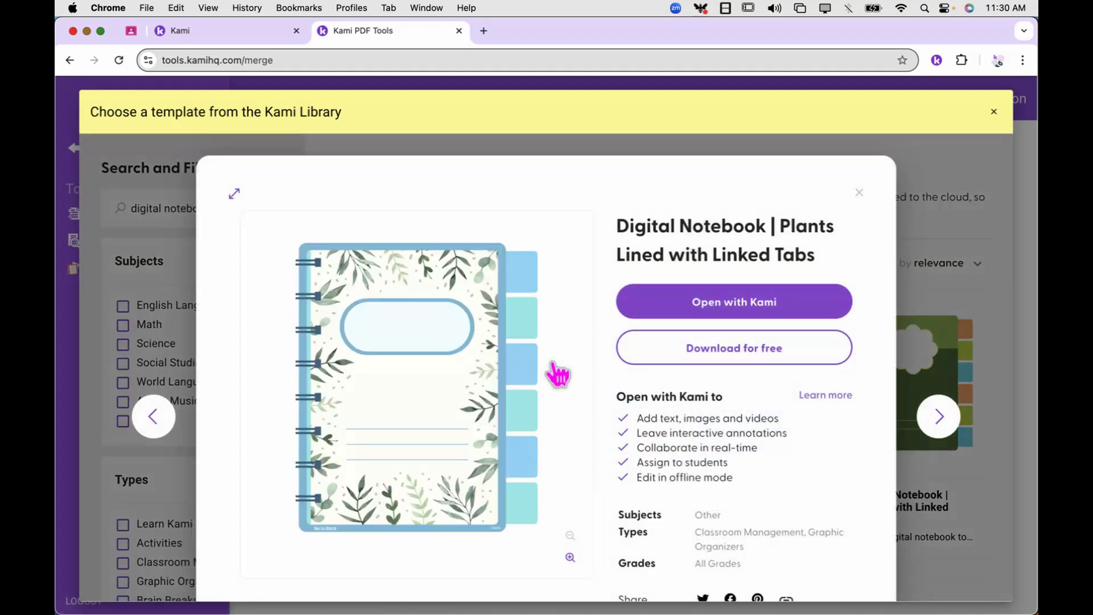
left_click(720, 301)
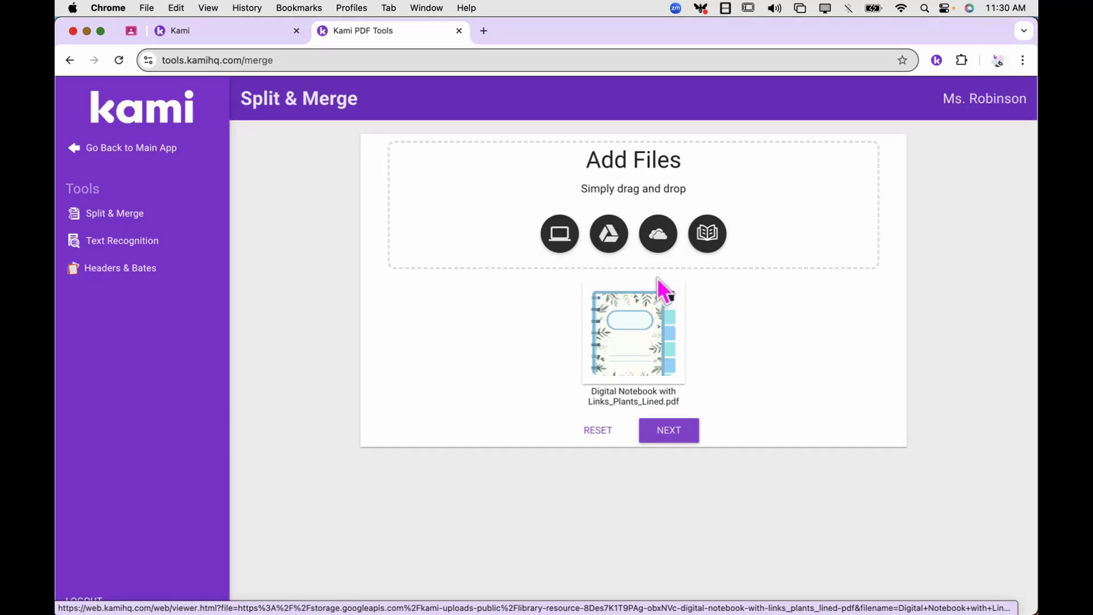
- Add all five PDFs from the Google Drive folder Sample Curricular Materials > Plant Interactive Notebook to the merge files
left_click(608, 242)
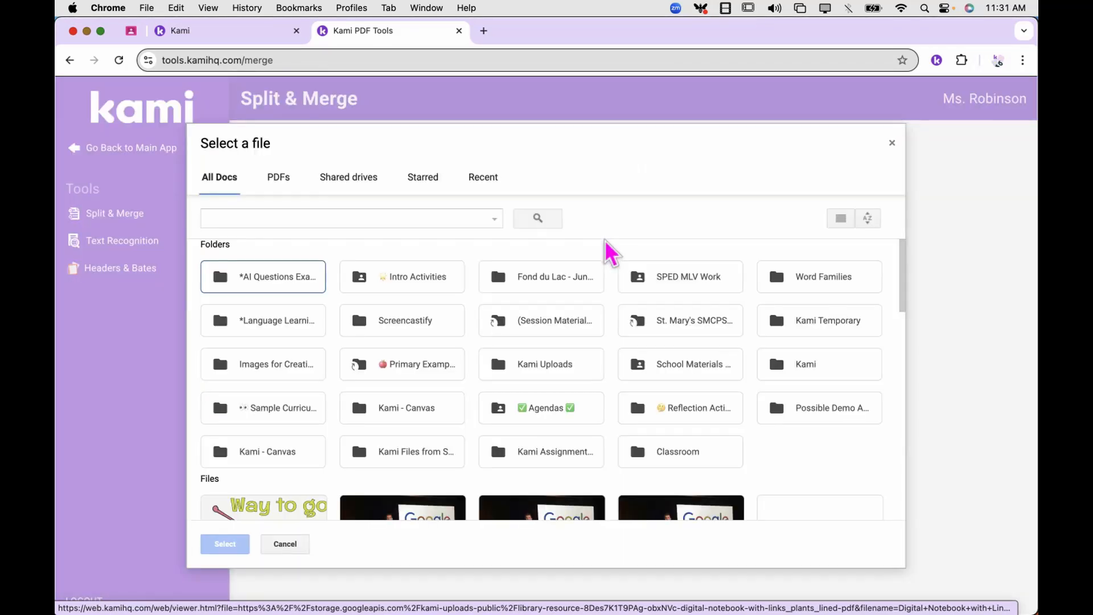
double_click(287, 408)
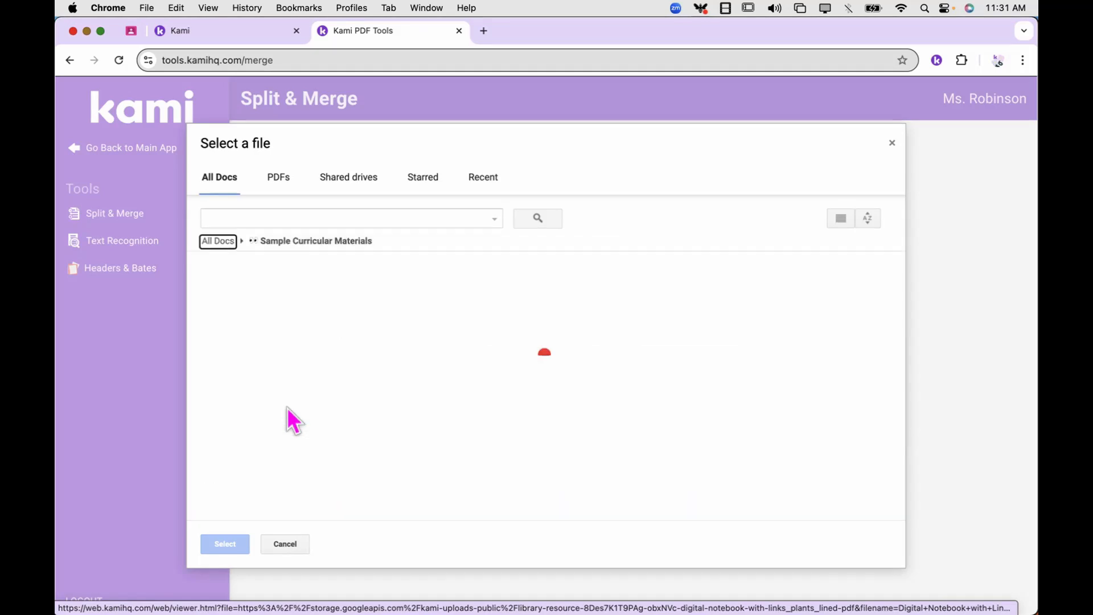
double_click(277, 287)
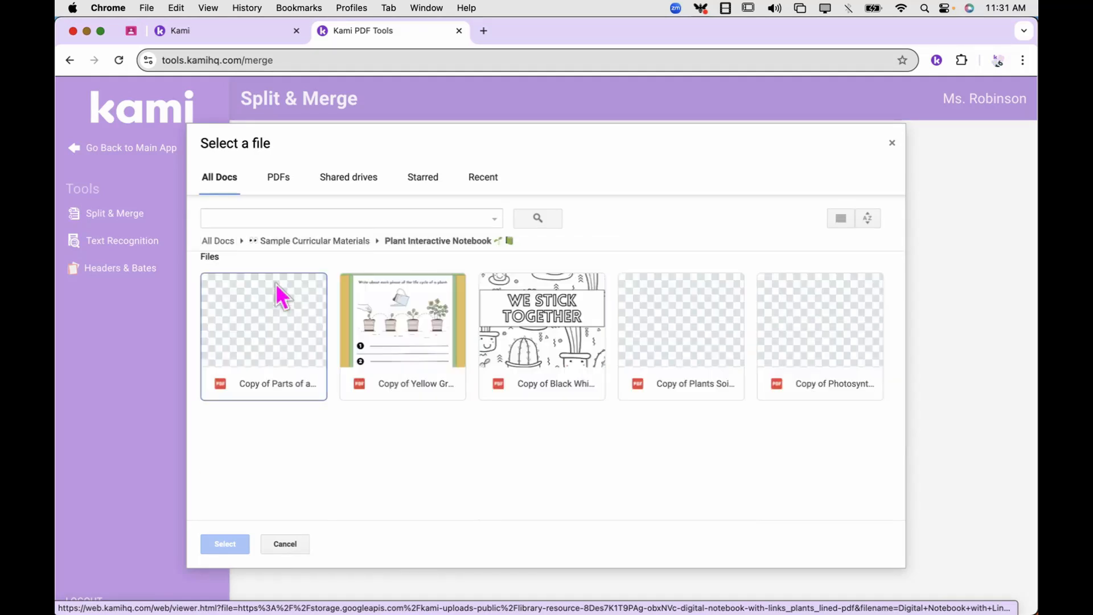
left_click(277, 316)
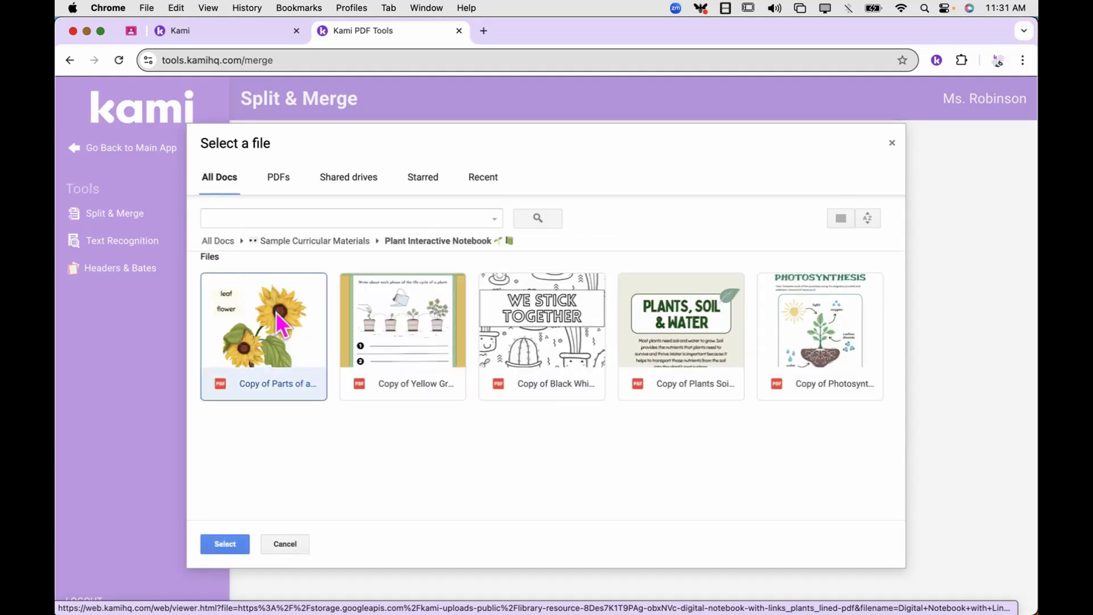
left_click(402, 322)
left_click(519, 337)
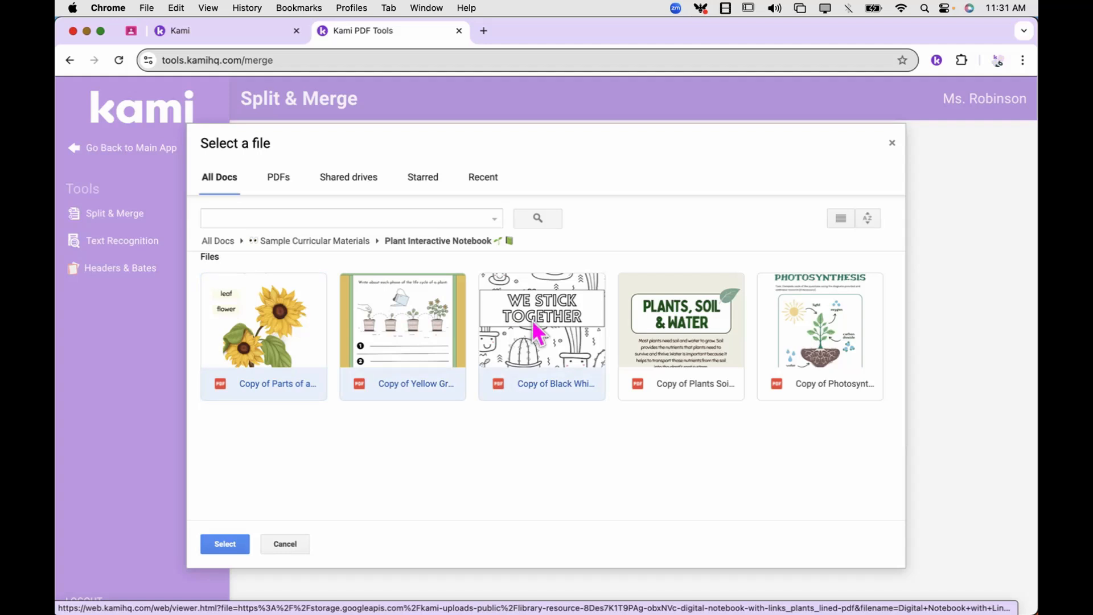
left_click(652, 328)
left_click(790, 330)
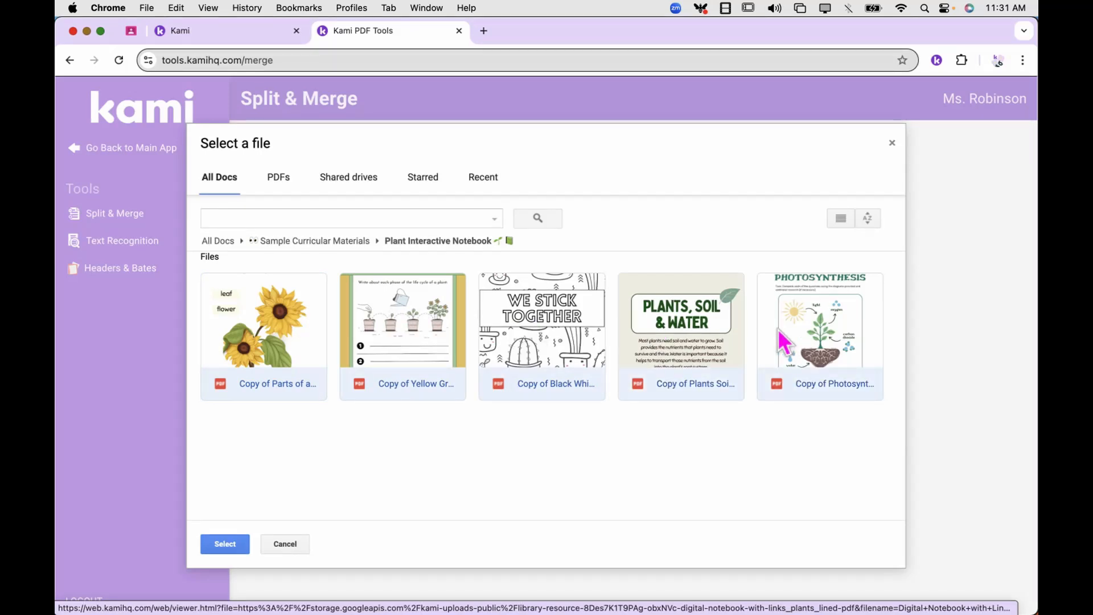
left_click(220, 545)
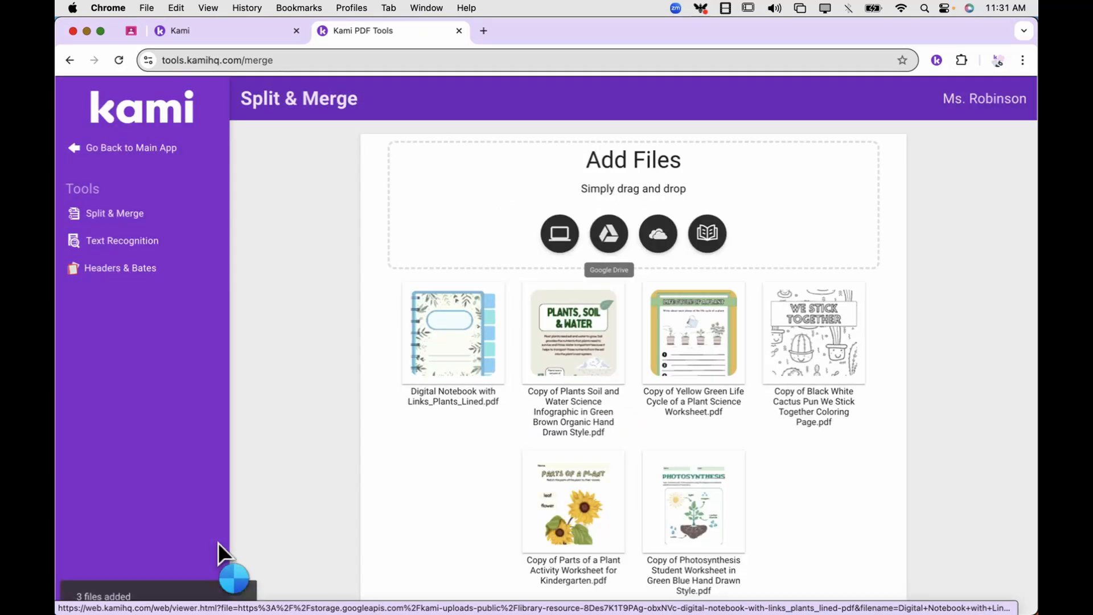
- Continue to page arrangement with the notebook and the five plant PDFs, and look over the pages of every file
scroll(843, 513, "down", 1)
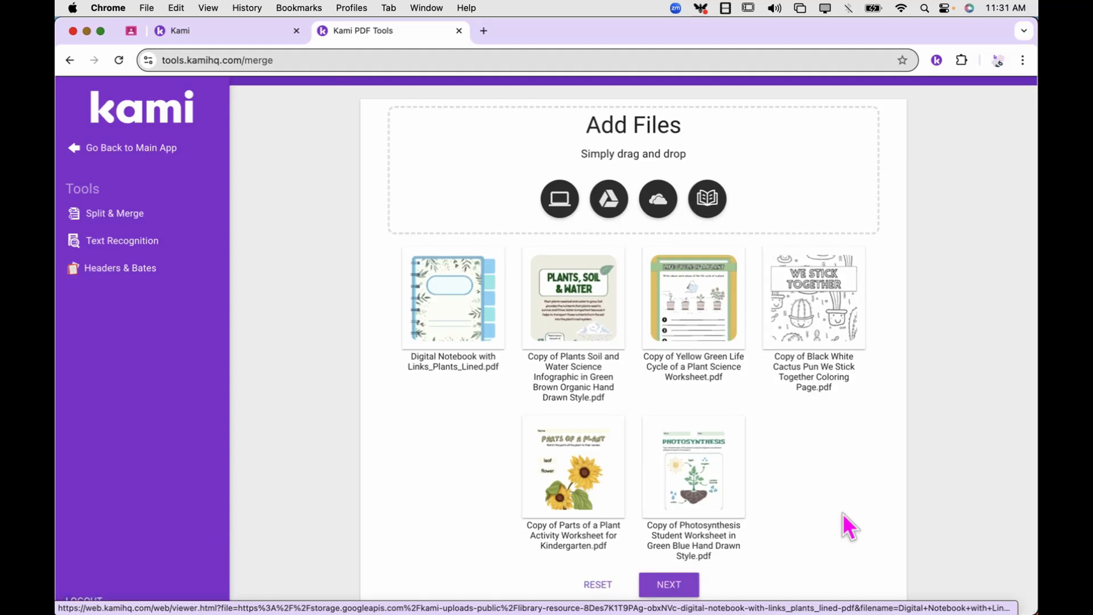
left_click(672, 586)
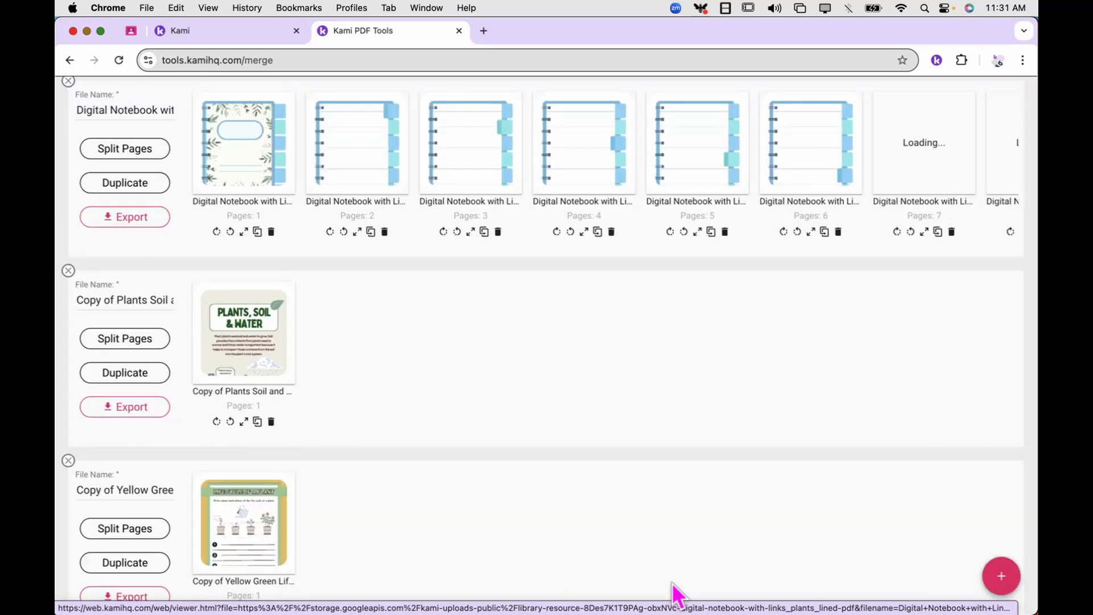
scroll(620, 493, "down", 10)
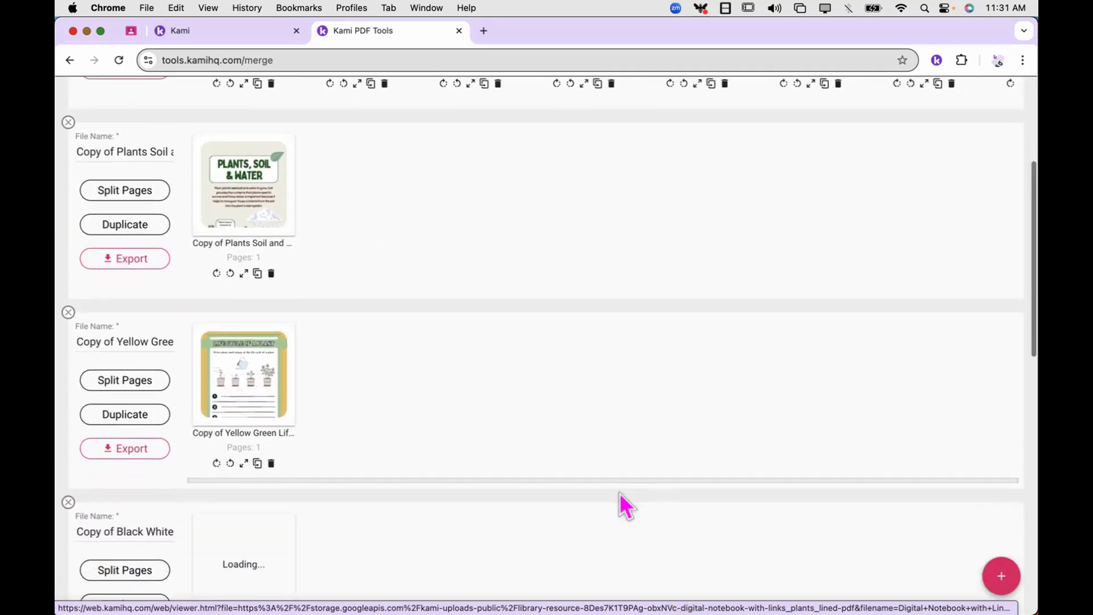
scroll(619, 493, "down", 7)
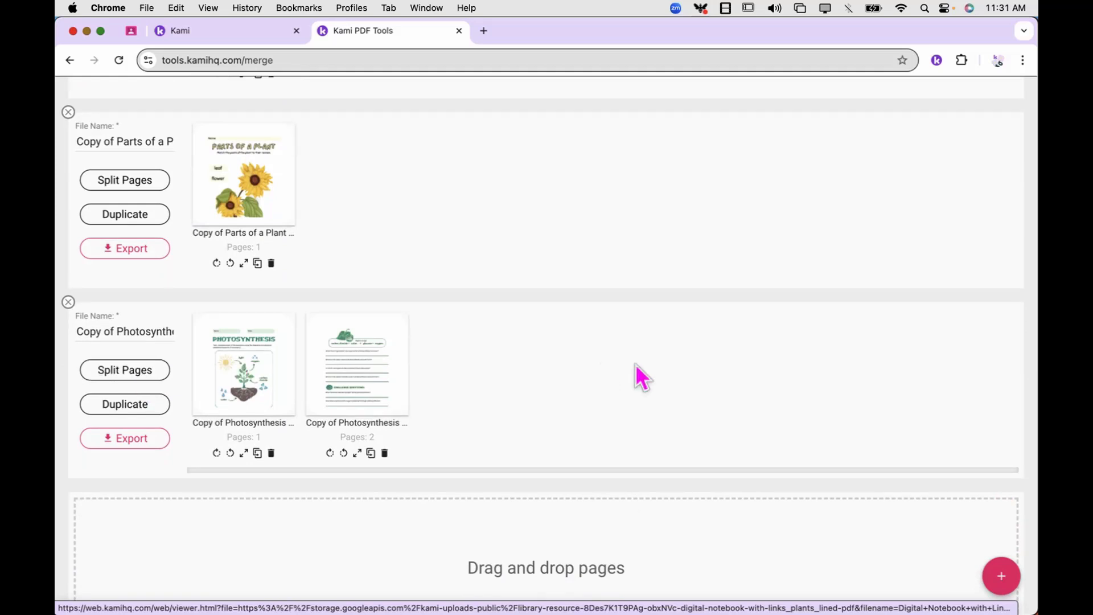
scroll(651, 370, "up", 7)
scroll(654, 379, "up", 8)
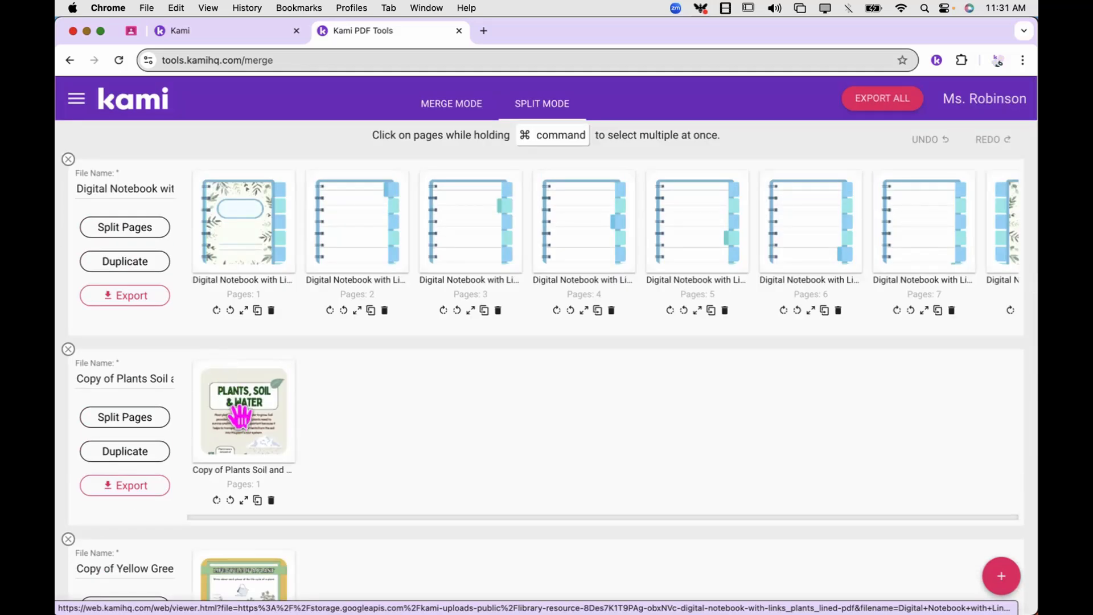
- Move the Plants Soil, Yellow Green Life Cycle and Black White Cactus pages into the notebook after its pages 2, 3 and 4 respectively
left_click_drag(239, 416, 461, 233)
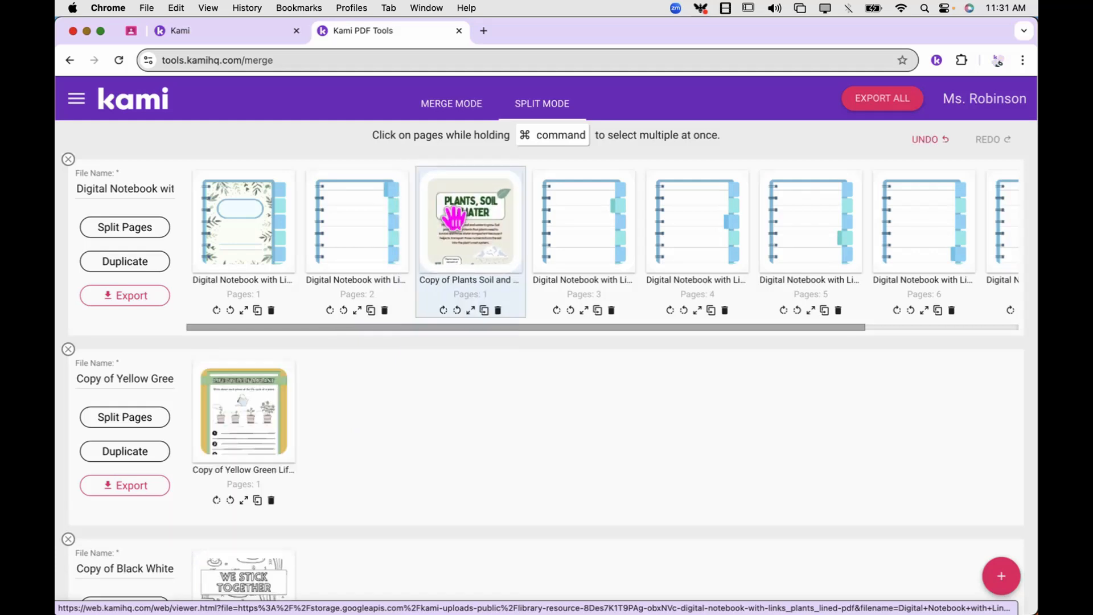
left_click_drag(239, 407, 661, 228)
left_click_drag(246, 428, 917, 217)
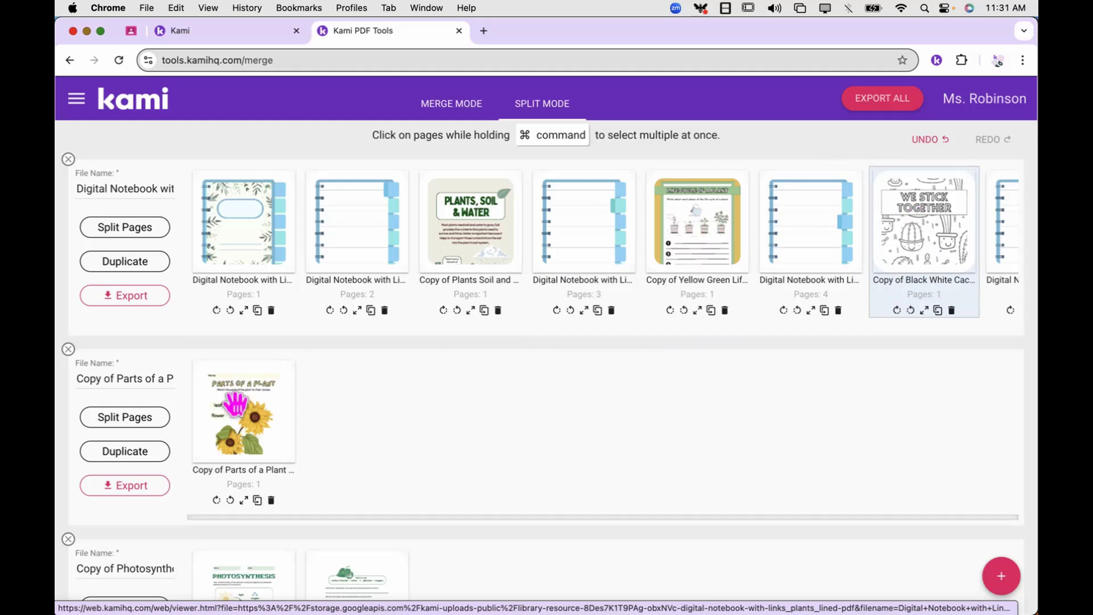
- Move the Parts of a Plant page and both Photosynthesis pages into the notebook after Plants Soil, with the Photosynthesis pages first
left_click_drag(239, 404, 579, 216)
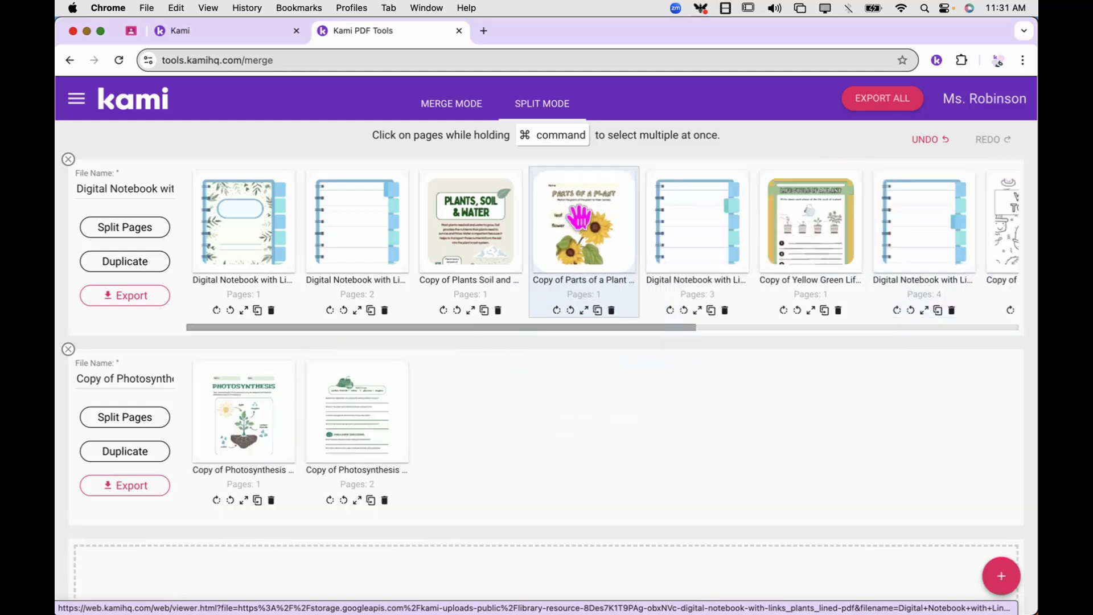
left_click_drag(244, 402, 598, 251)
left_click_drag(261, 384, 694, 201)
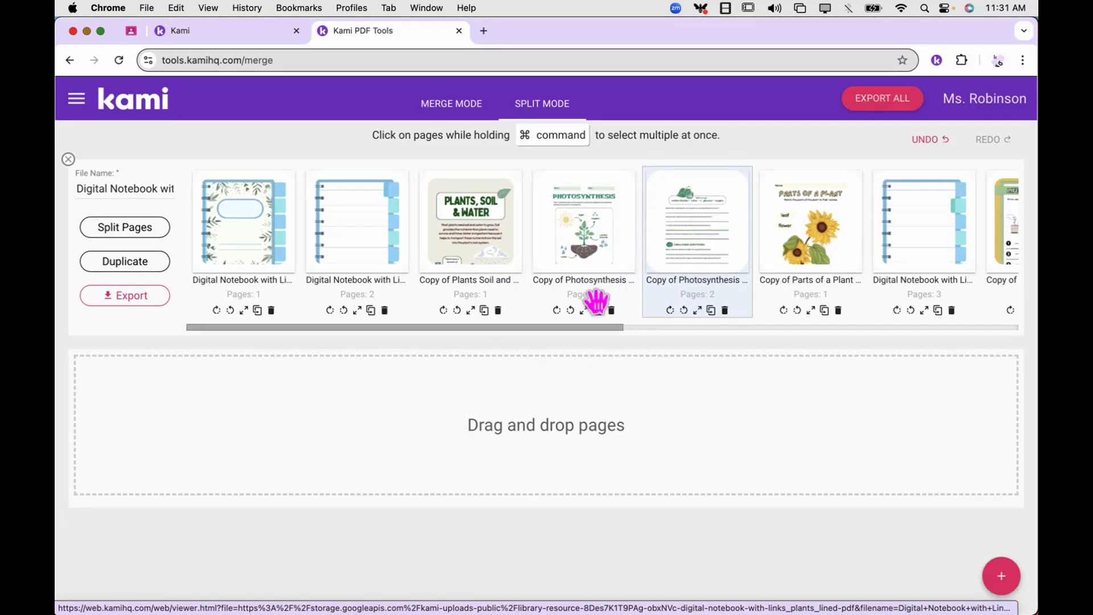
- Rotate the first Photosynthesis page clockwise four times, through a full turn
scroll(578, 371, "up", 5)
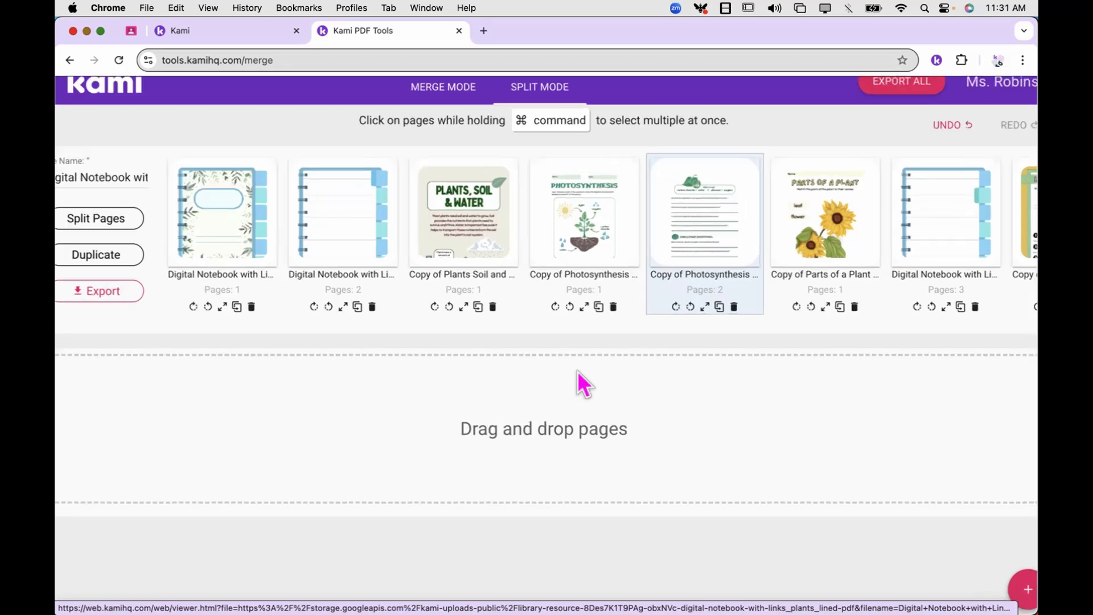
scroll(577, 371, "up", 4)
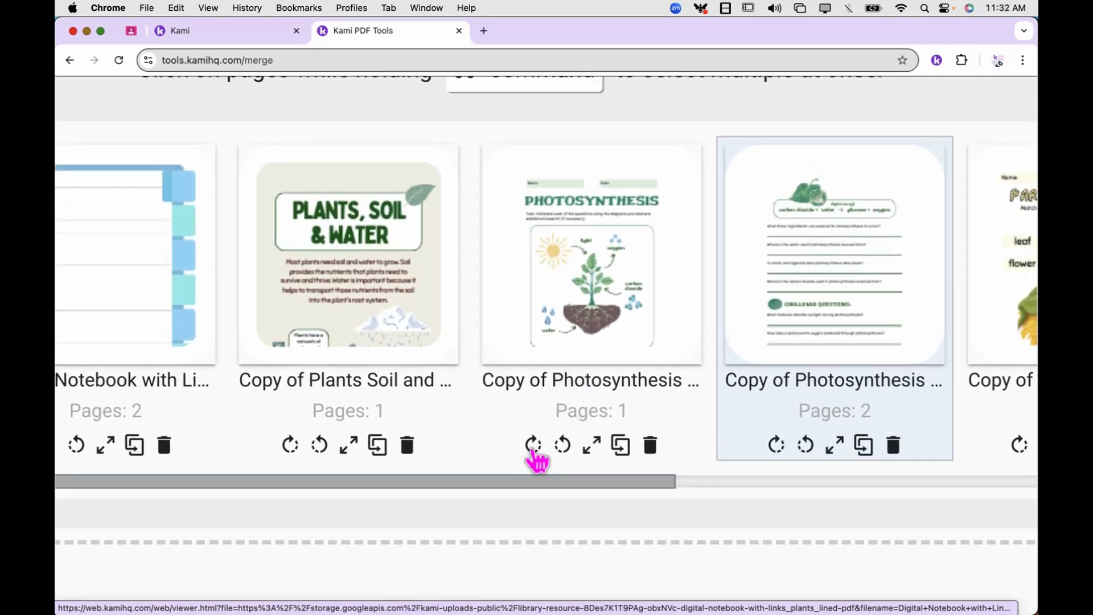
left_click(534, 445)
left_click(533, 445)
left_click(534, 445)
left_click(534, 444)
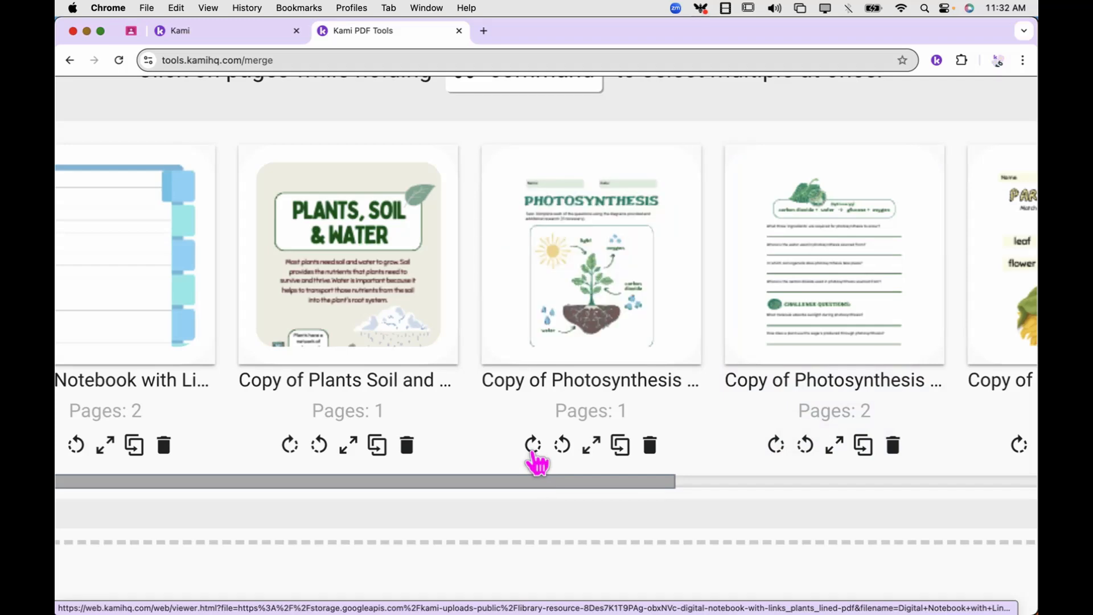
- Preview the first Photosynthesis page enlarged, close the preview, and try duplicating that page and deleting the copy
left_click(596, 446)
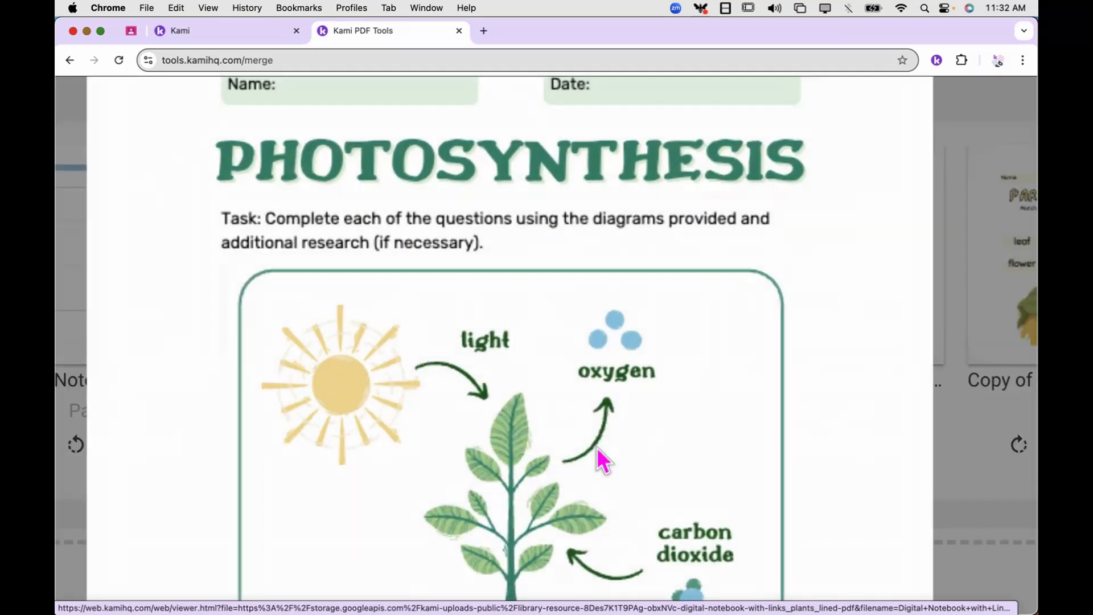
left_click(953, 412)
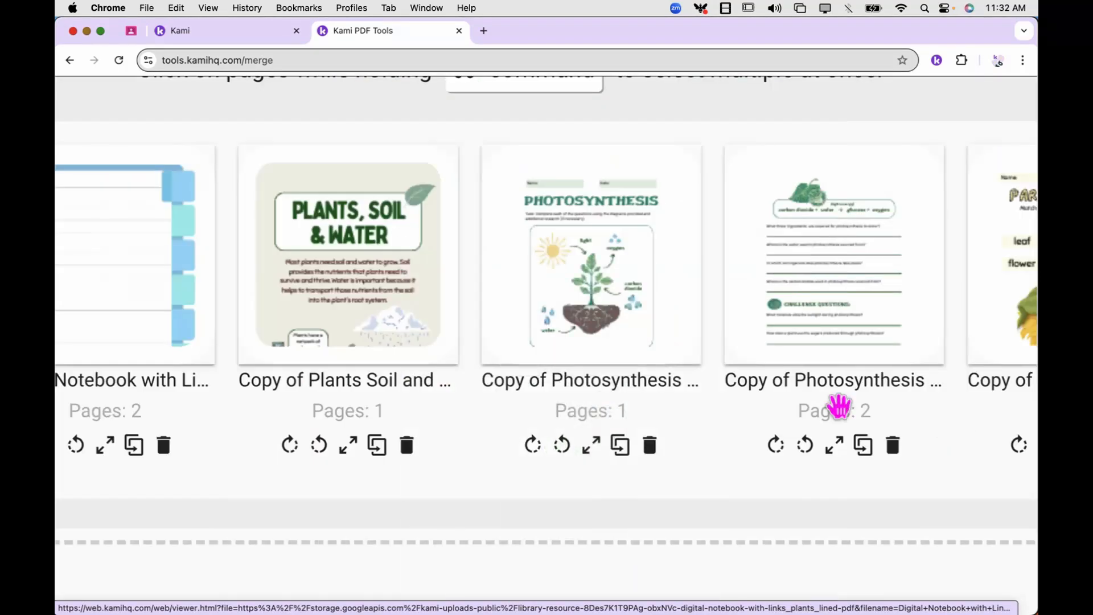
left_click(621, 450)
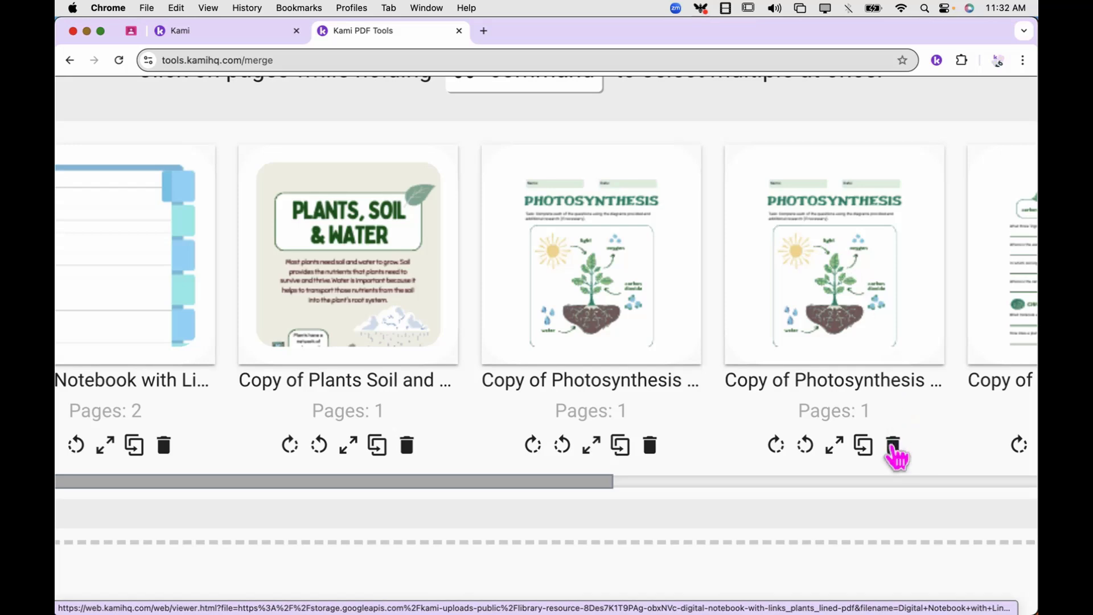
left_click(894, 449)
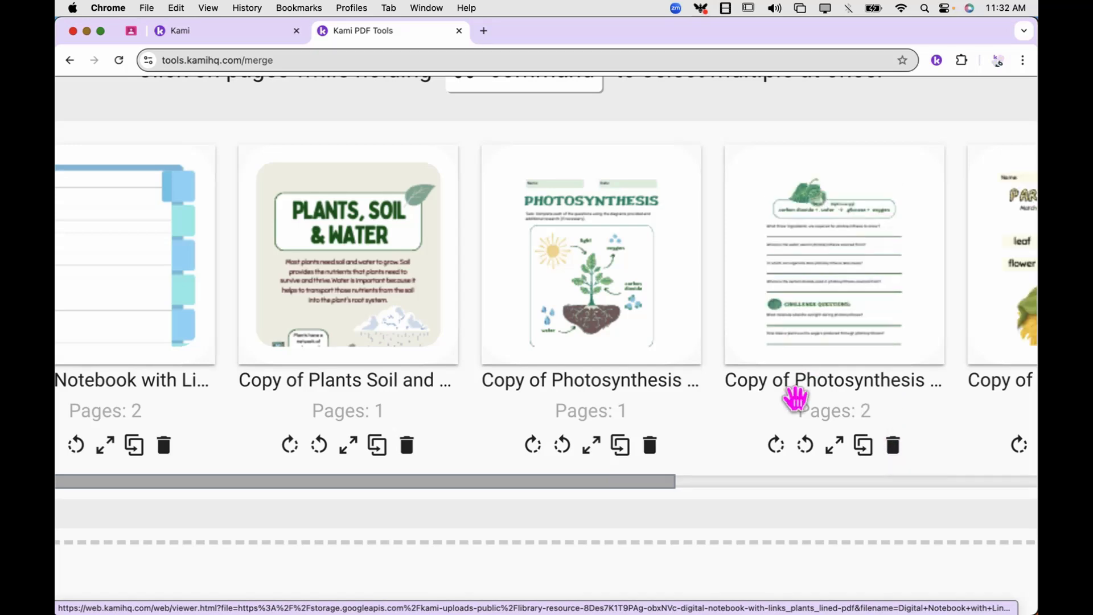
- Open the merged digital notebook's file name for editing and export the notebook
scroll(783, 416, "down", 5)
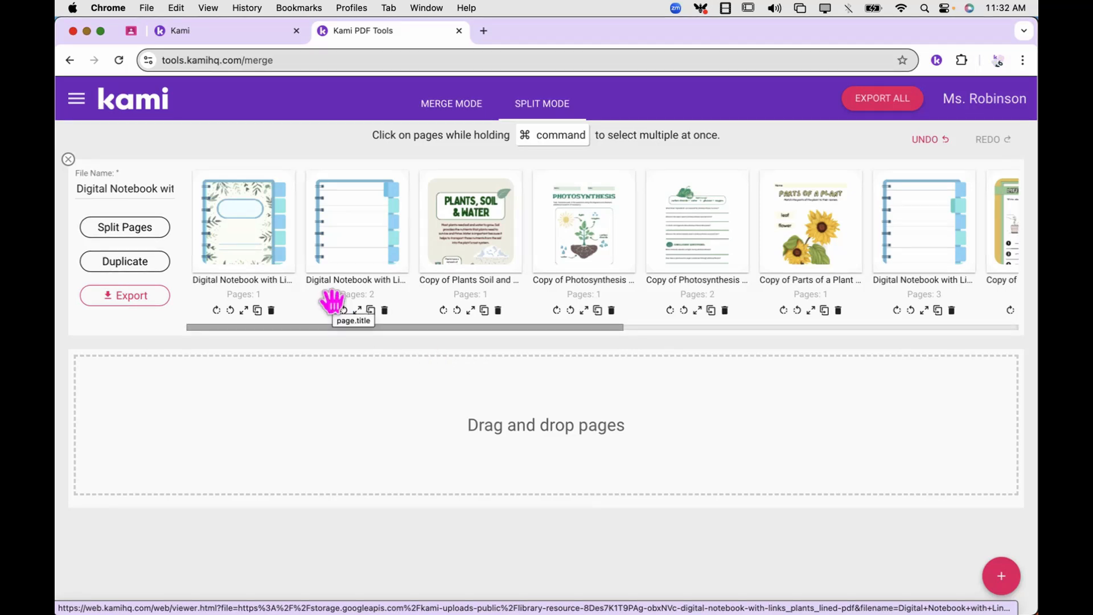
left_click(140, 184)
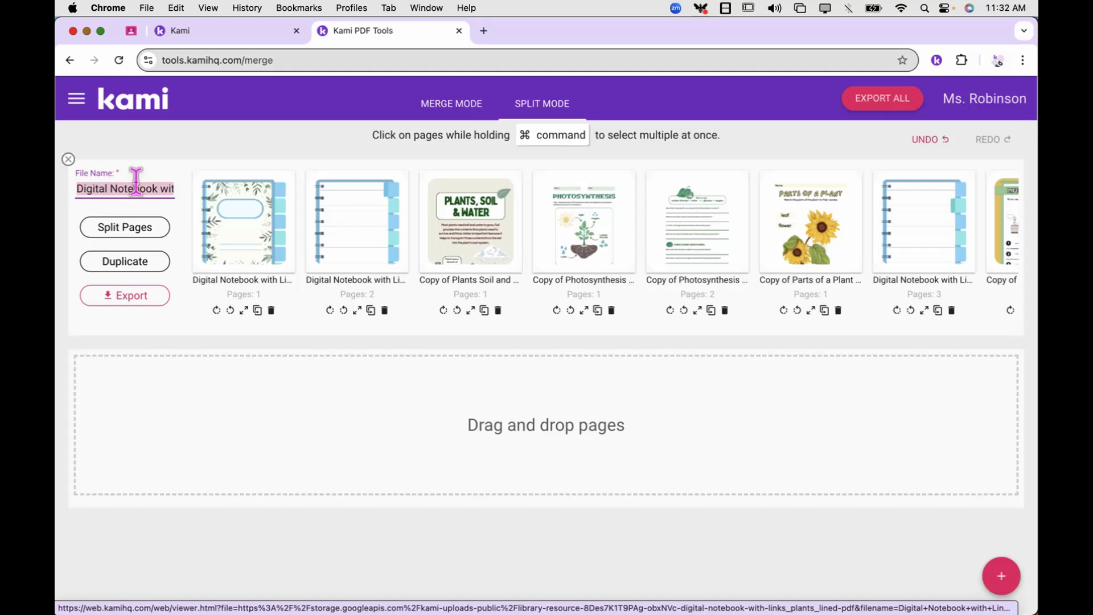
left_click(128, 295)
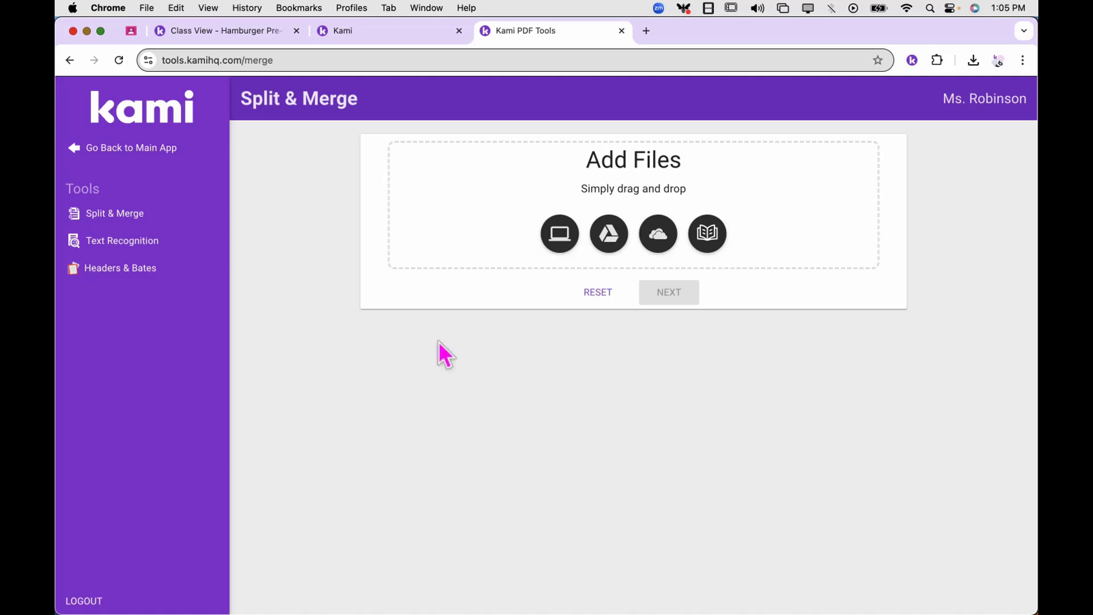
- Browse Google Drive for files to add, going through Classroom and the elementary class folder into the (Hamburger Pre-Writing Activity) folder
left_click(608, 236)
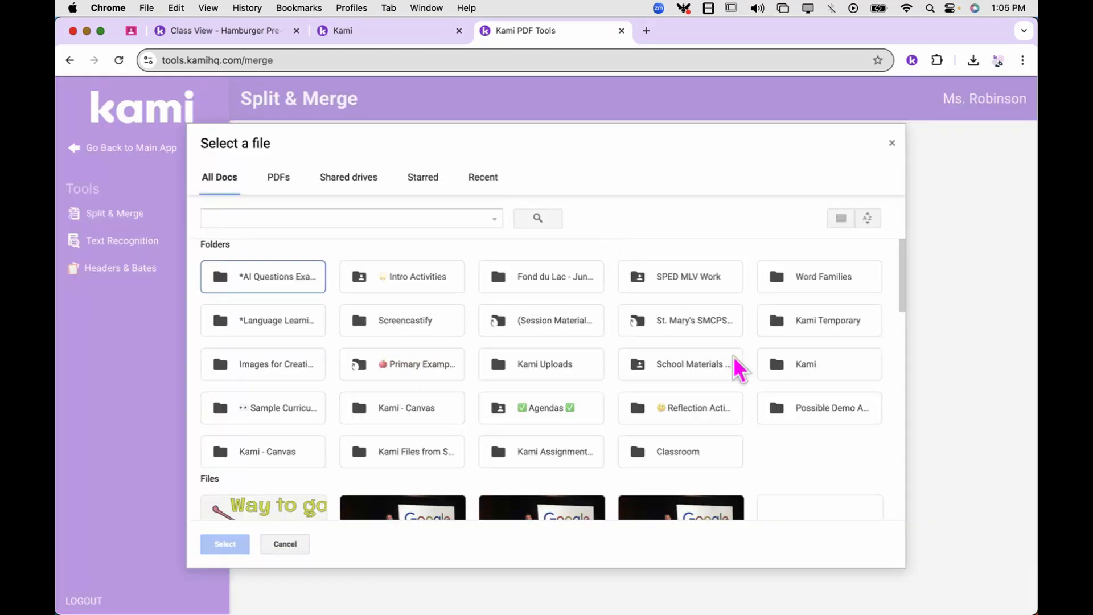
double_click(683, 451)
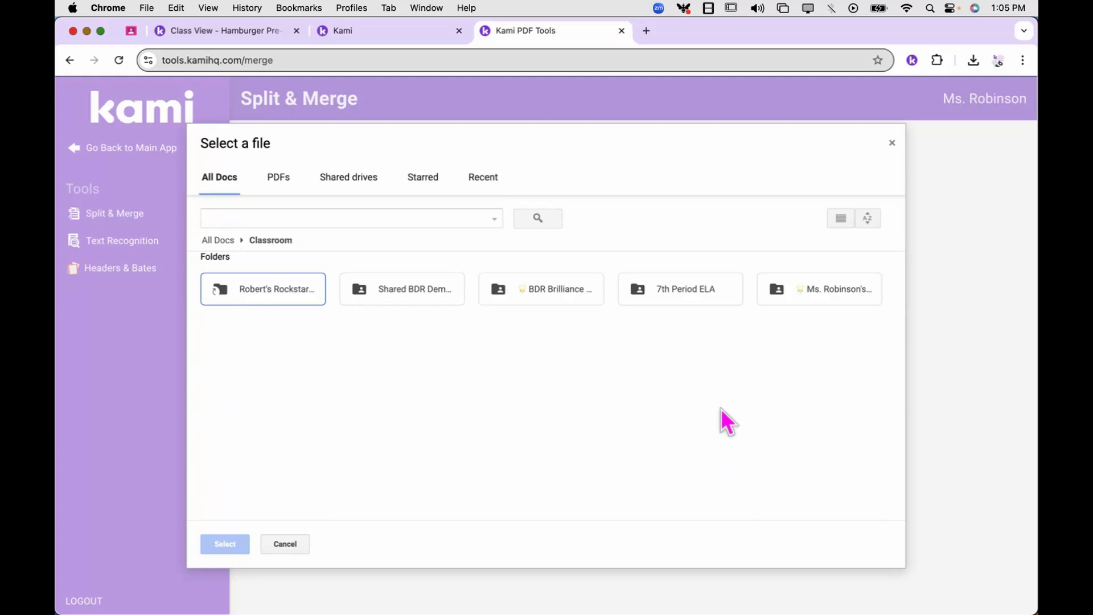
double_click(834, 288)
double_click(303, 289)
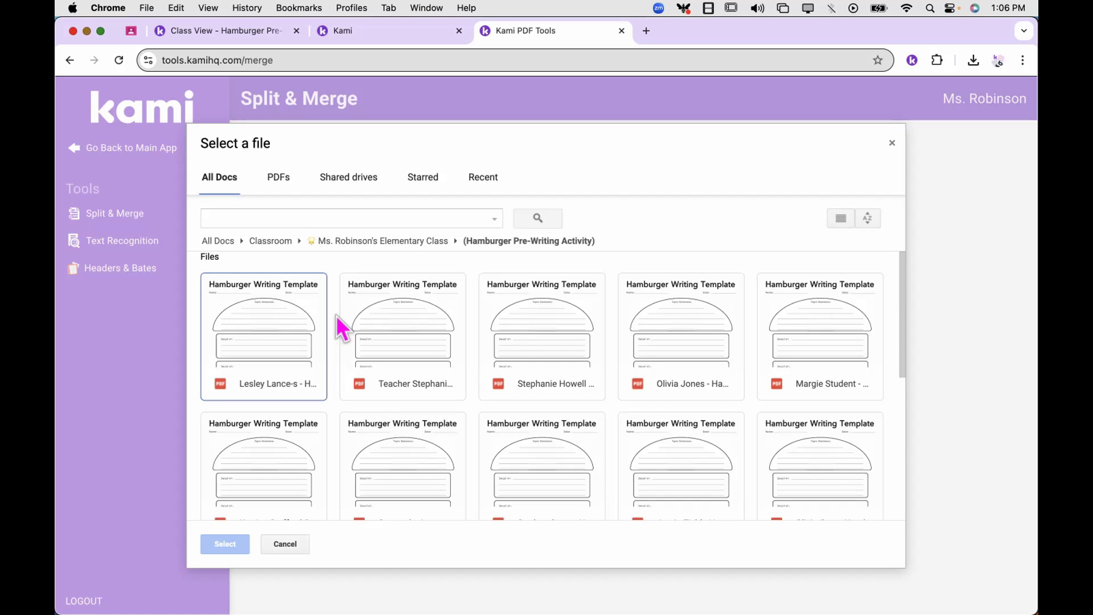
- Add all the students' Hamburger Writing Template PDFs from the folder and continue to page arrangement
key("super+a")
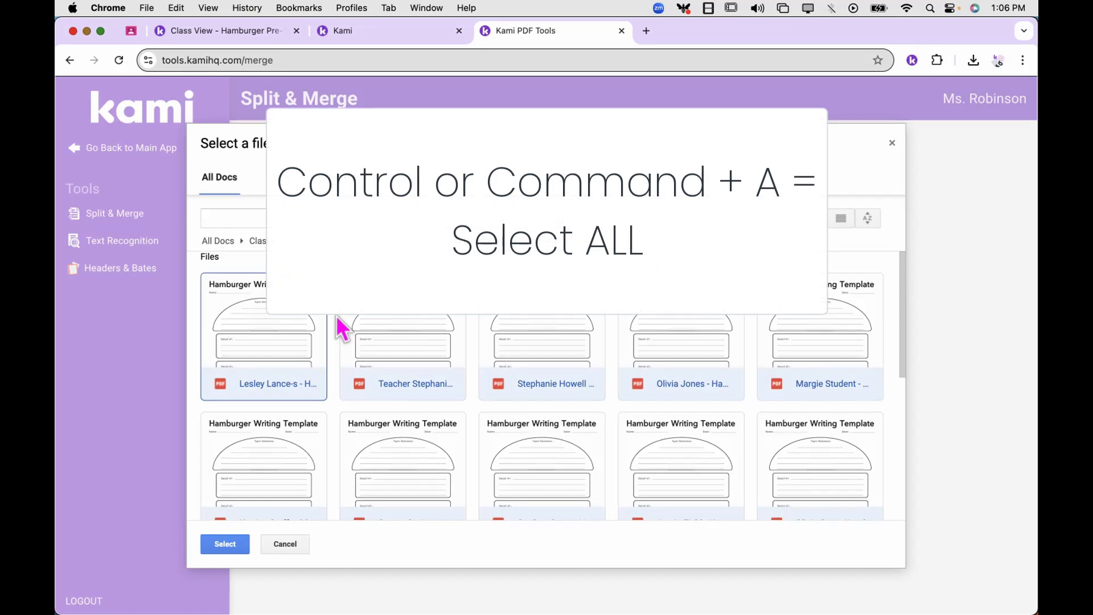
scroll(414, 412, "down", 10)
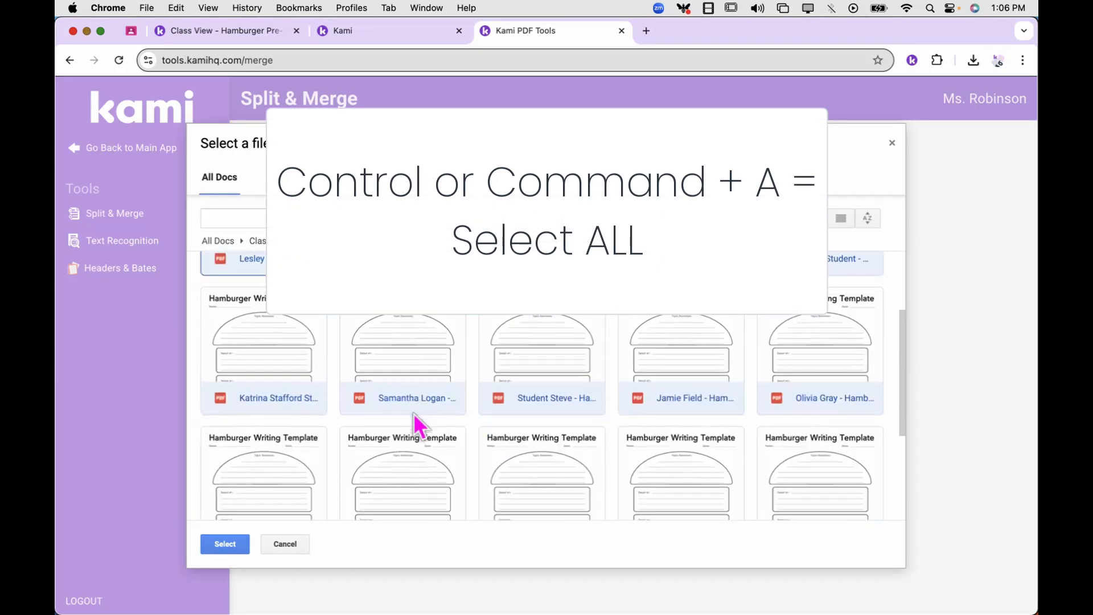
scroll(414, 413, "up", 10)
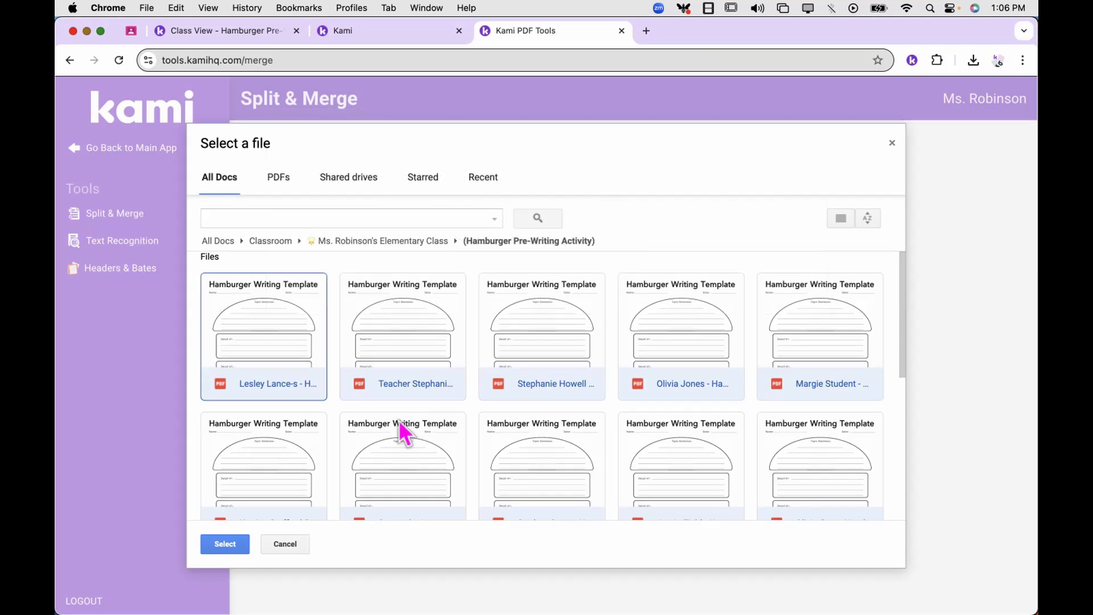
left_click(226, 546)
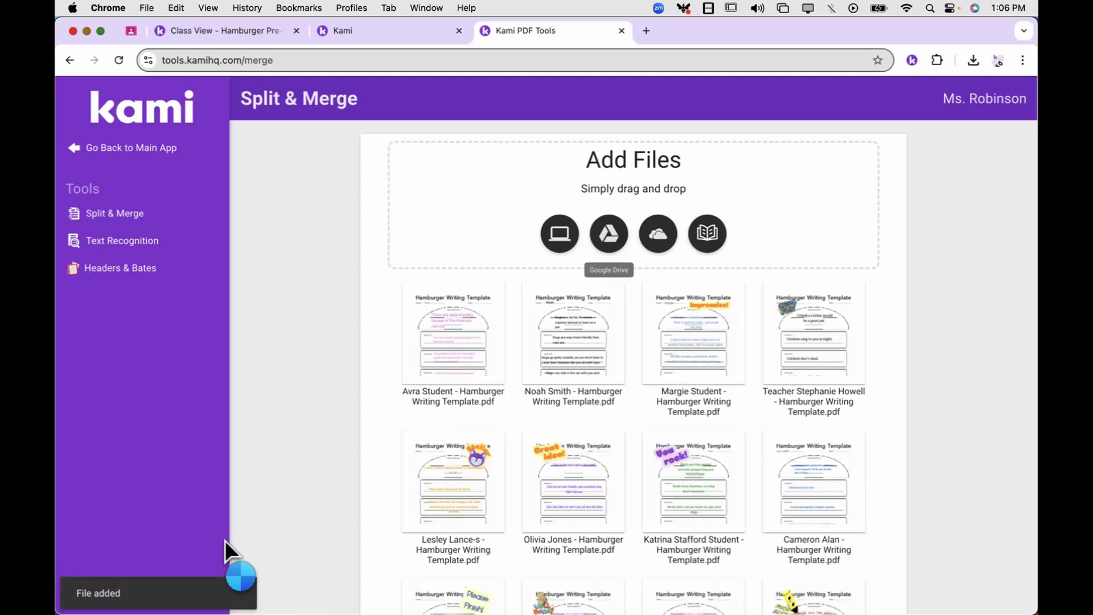
scroll(671, 541, "down", 8)
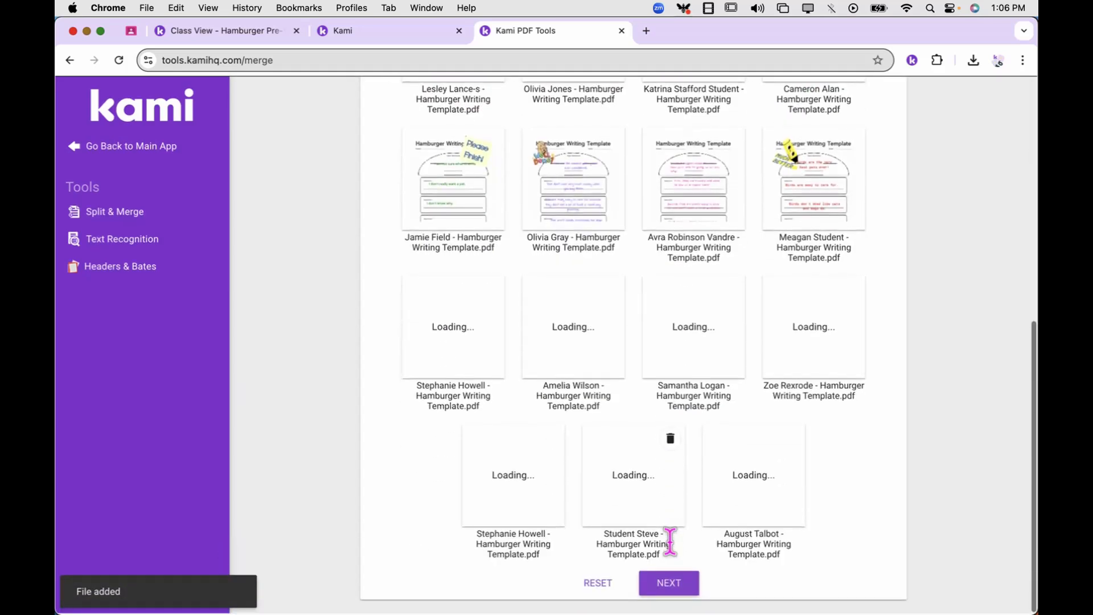
left_click(670, 585)
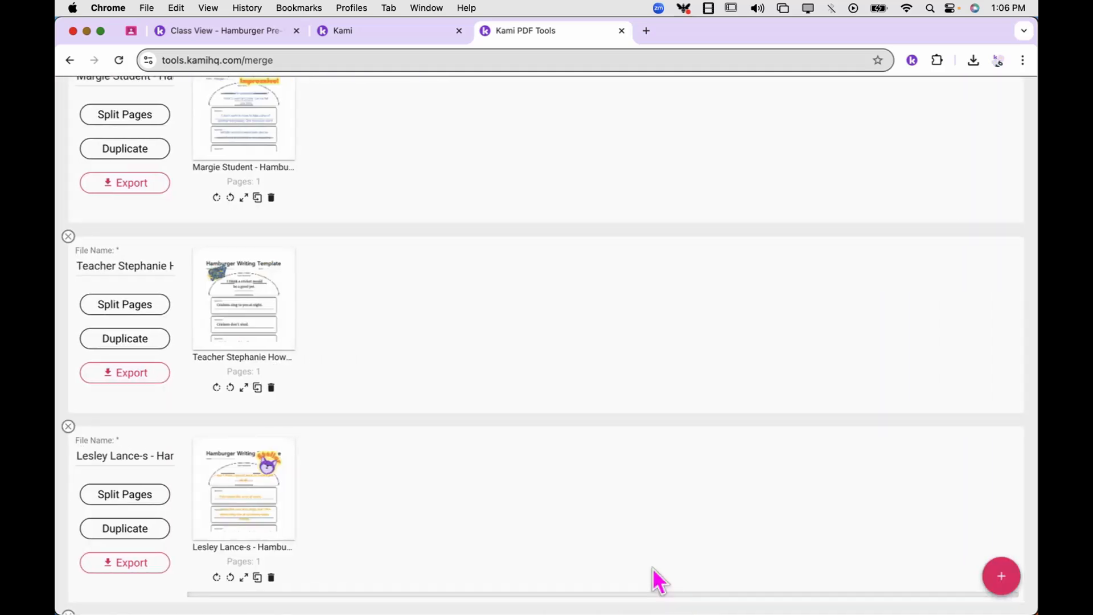
- Look over the student files in Split mode and try moving the second and third students' pages into the first student's file
scroll(604, 424, "up", 7)
scroll(603, 425, "up", 3)
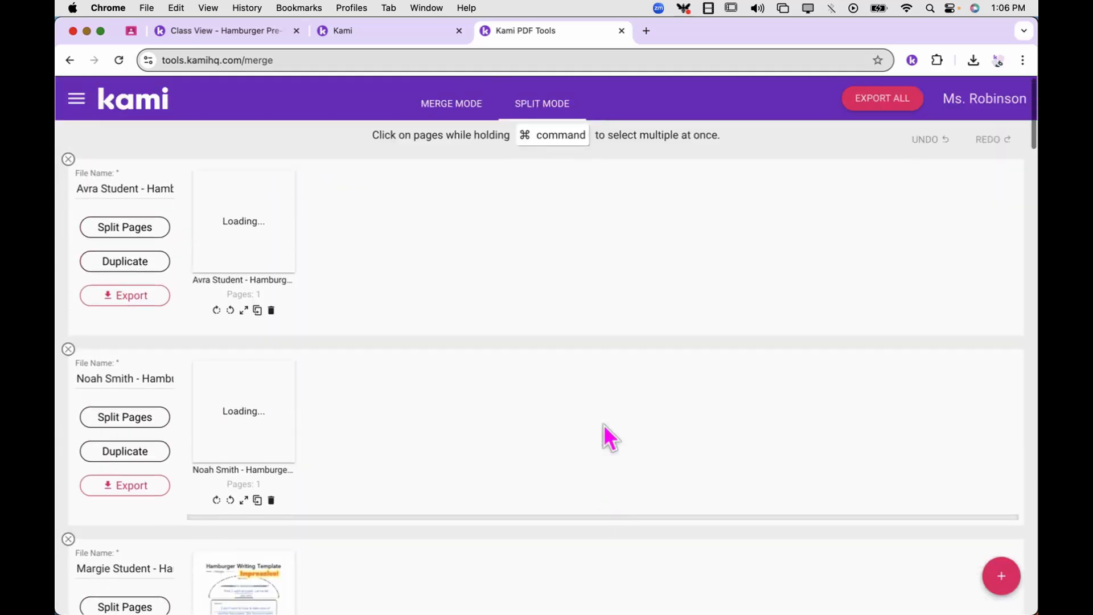
scroll(604, 425, "down", 5)
scroll(604, 425, "down", 6)
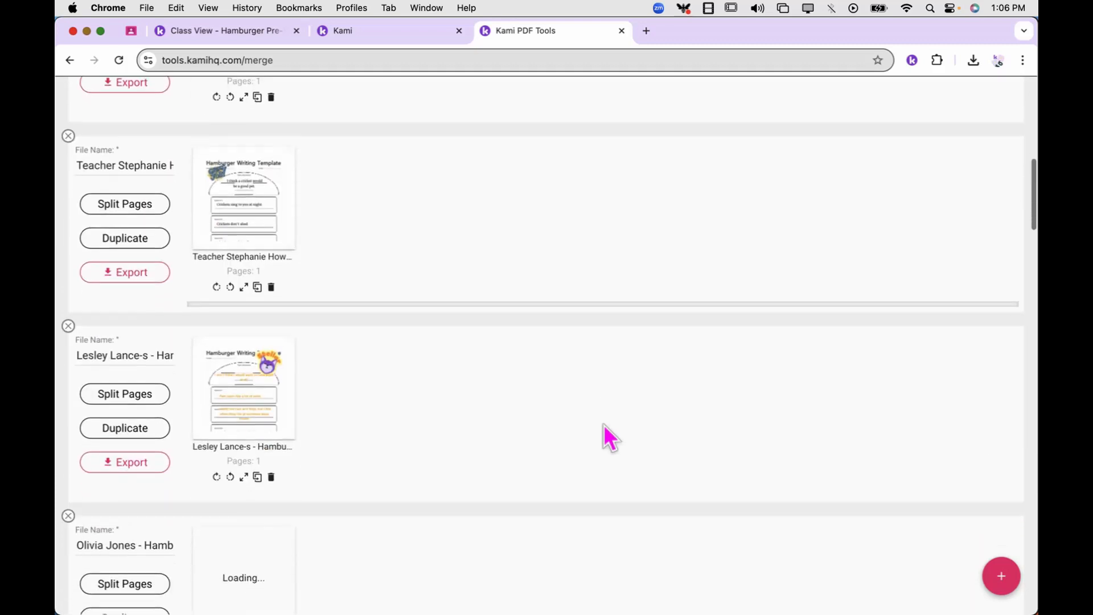
scroll(768, 385, "up", 10)
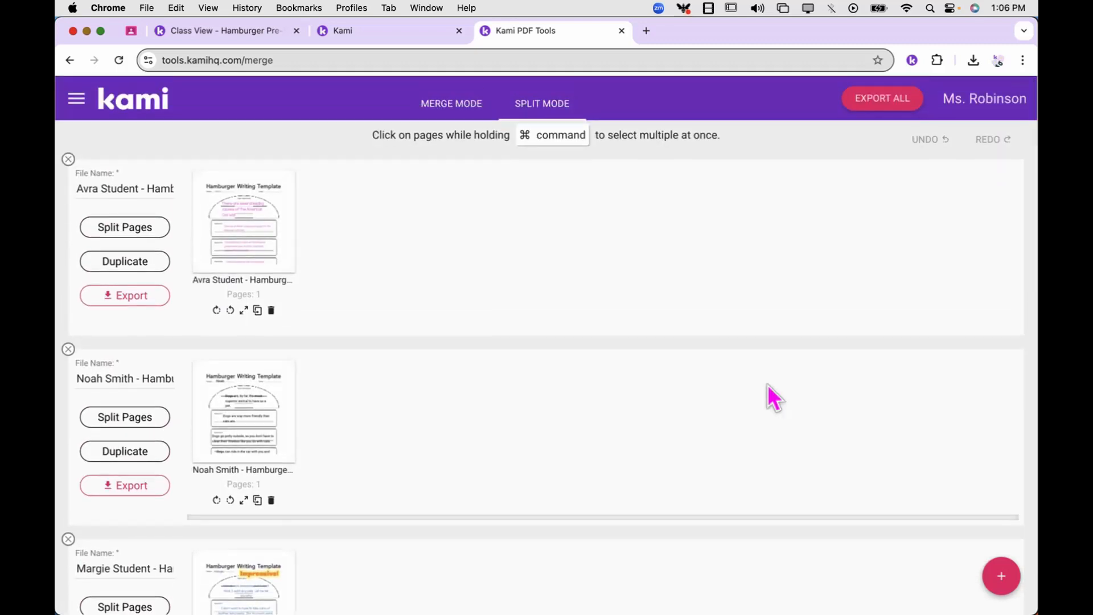
left_click_drag(259, 403, 399, 226)
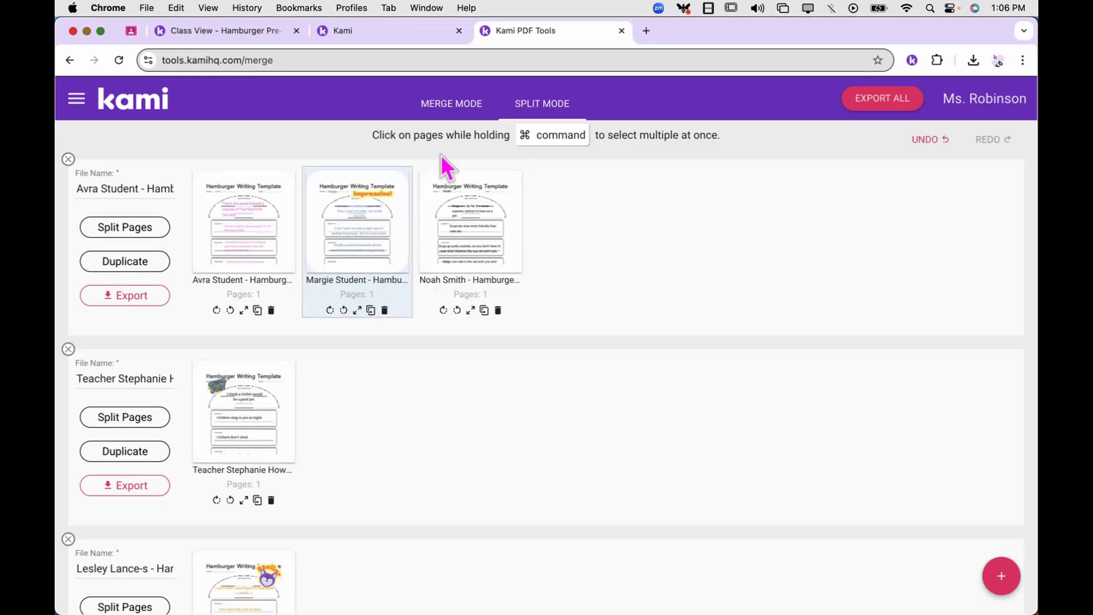
- In Merge mode, move the pages with the purple fox, yellow pencil, Please Finish and Impressive! stickers to the first four places, in that order
left_click(451, 104)
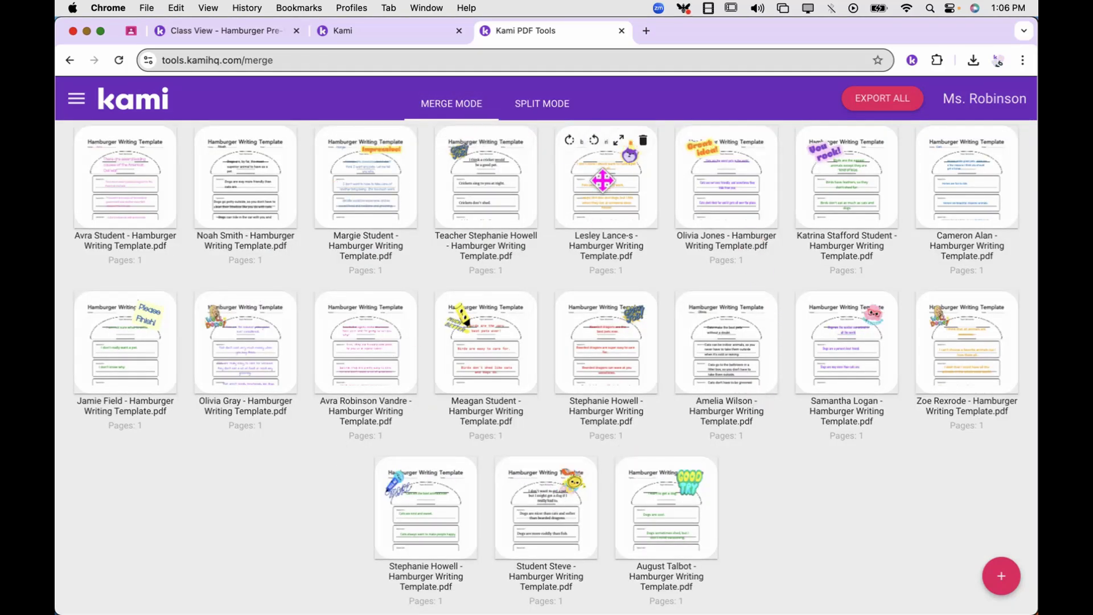
left_click_drag(598, 176, 134, 178)
left_click_drag(462, 348, 190, 207)
left_click_drag(240, 355, 364, 182)
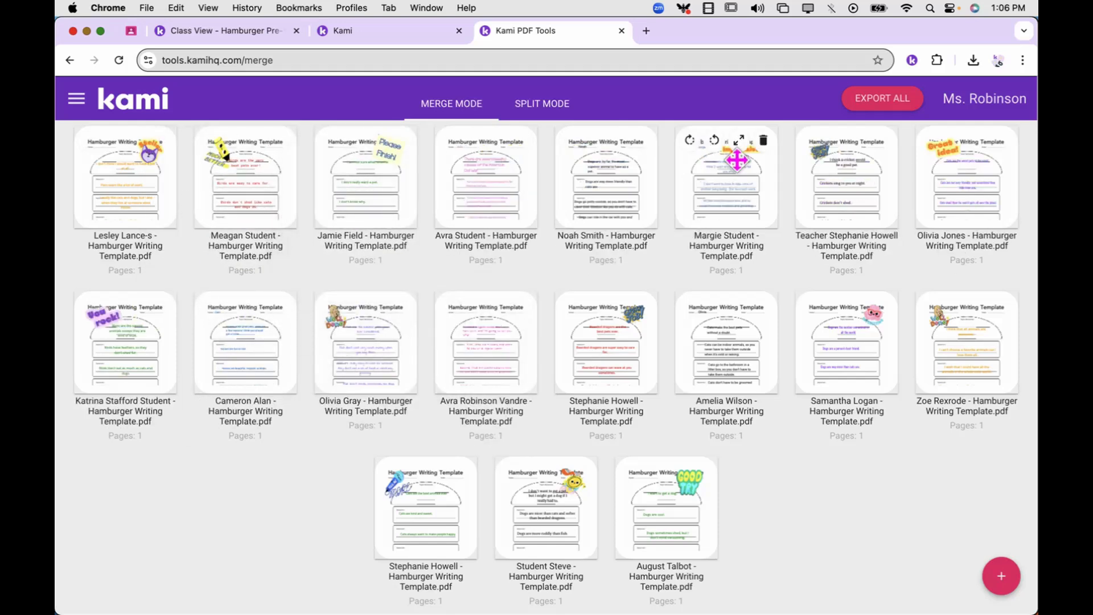
left_click_drag(743, 165, 451, 166)
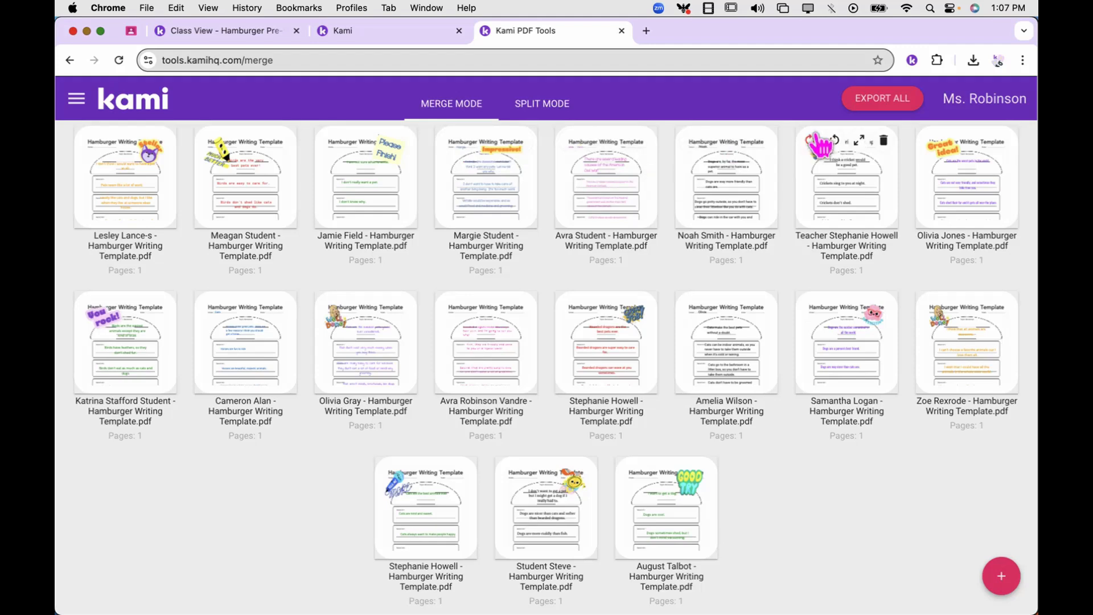
- Export all the pages as one merged PDF with the Download Files option and download it
left_click(891, 100)
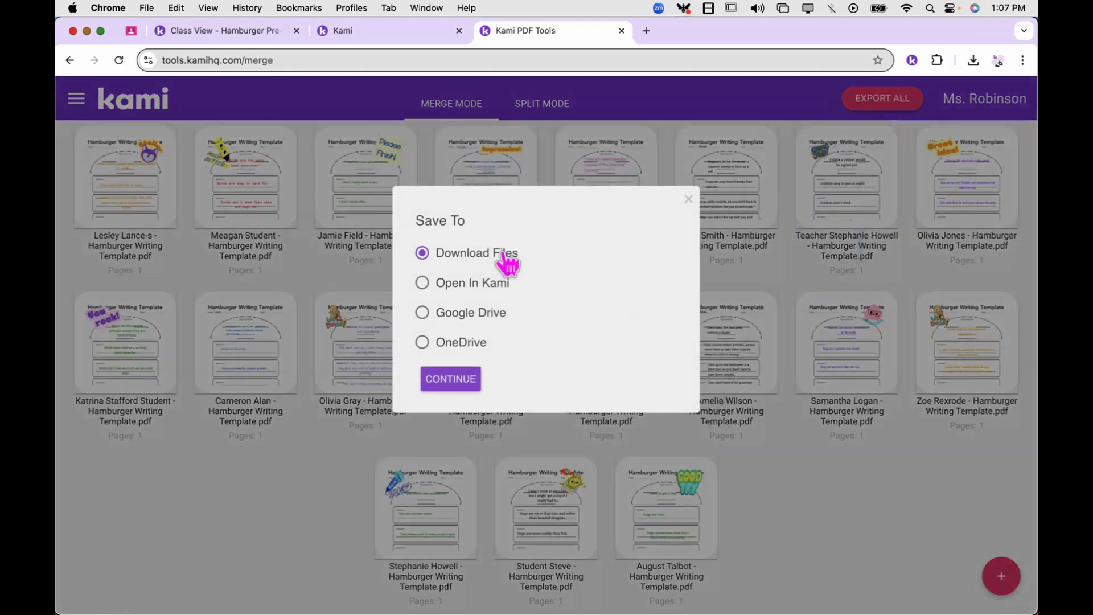
left_click(450, 378)
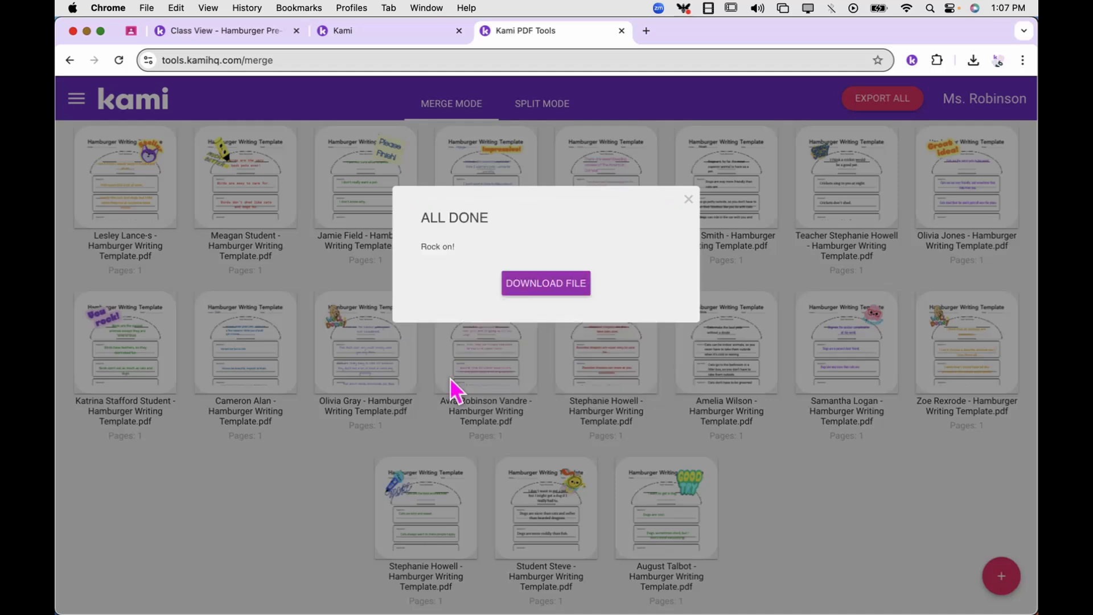
left_click(560, 284)
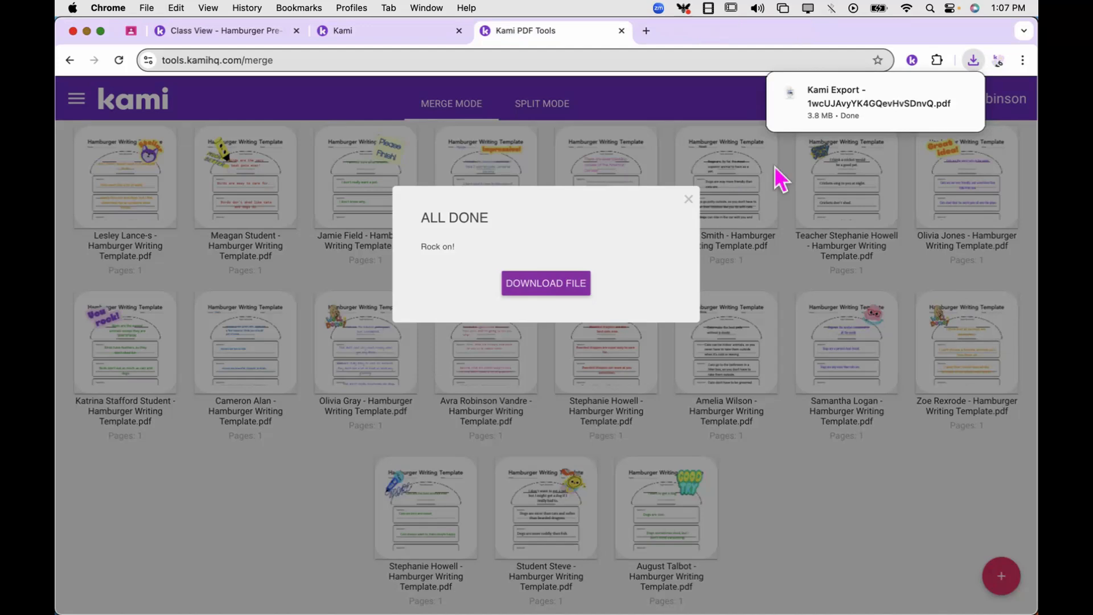
- Open the downloaded merged PDF, look through its first pages and bring up its print settings
left_click(824, 107)
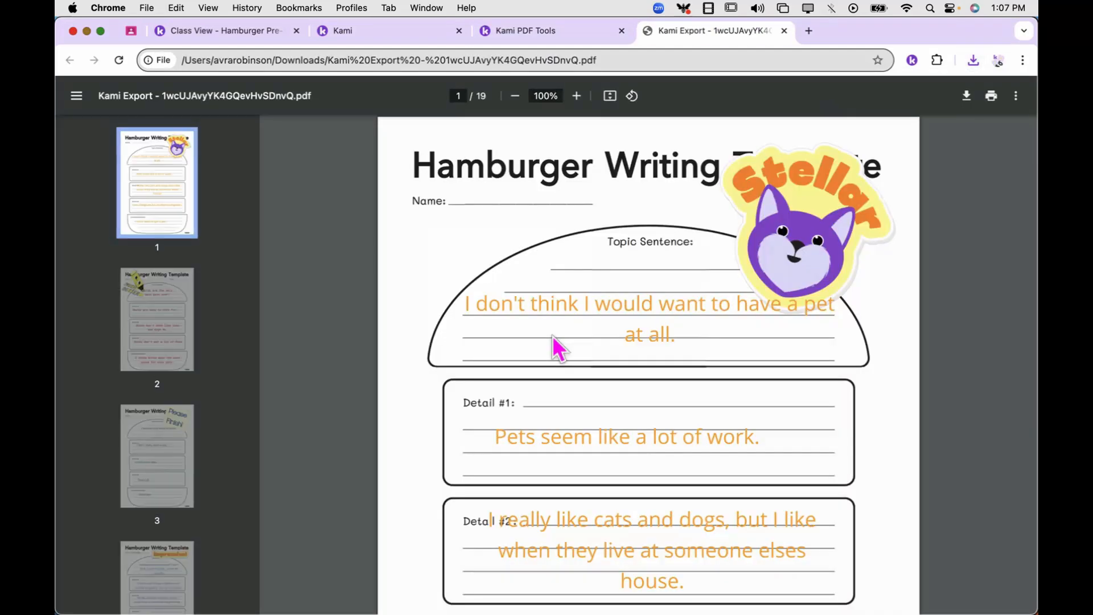
scroll(553, 336, "down", 6)
scroll(552, 336, "down", 10)
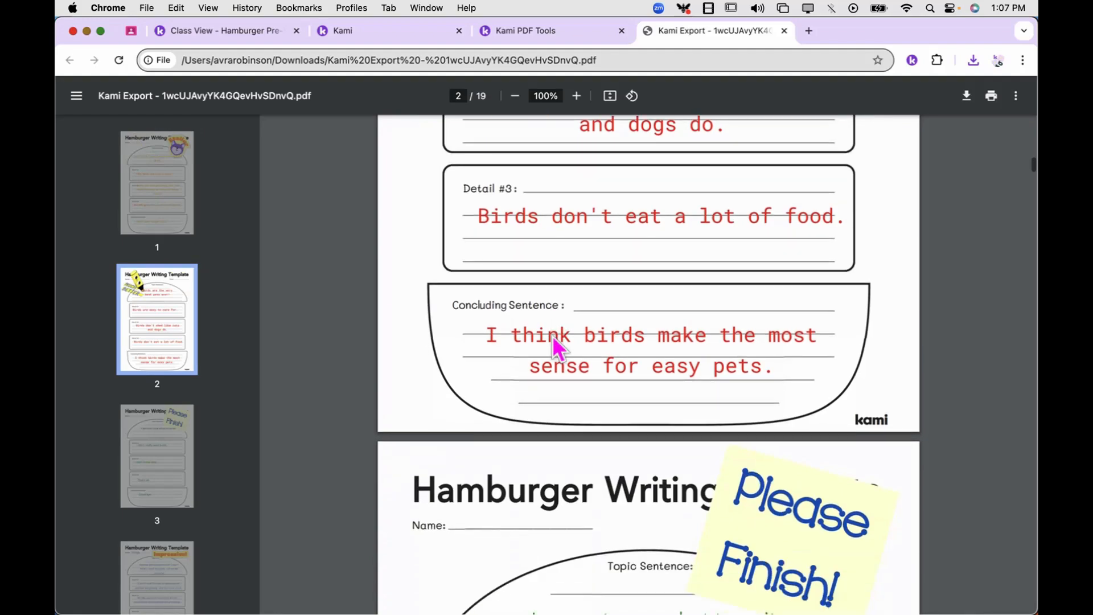
scroll(553, 339, "up", 10)
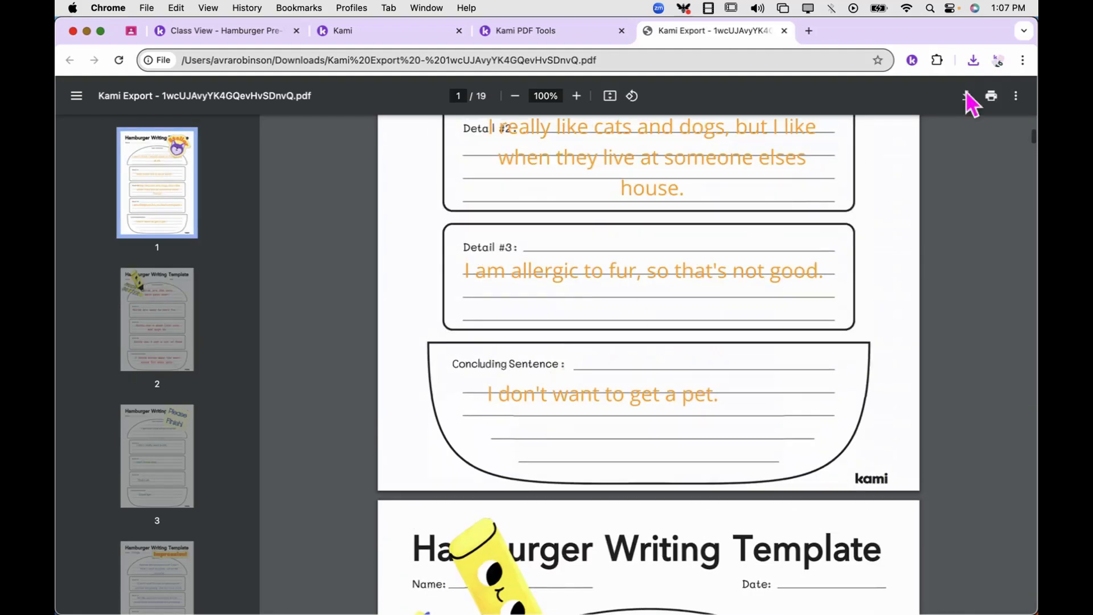
left_click(991, 98)
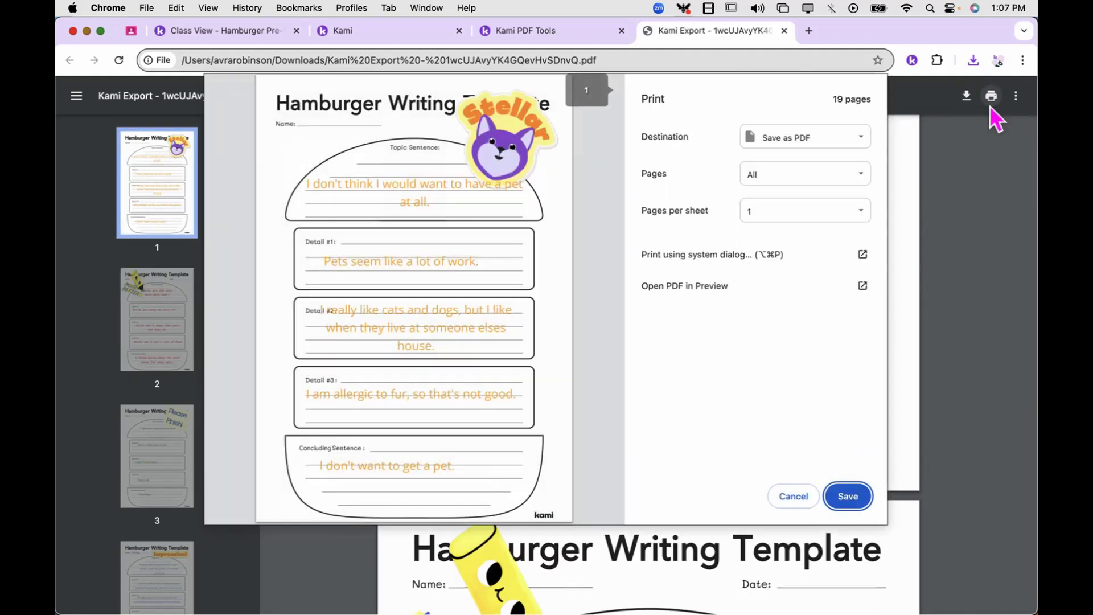